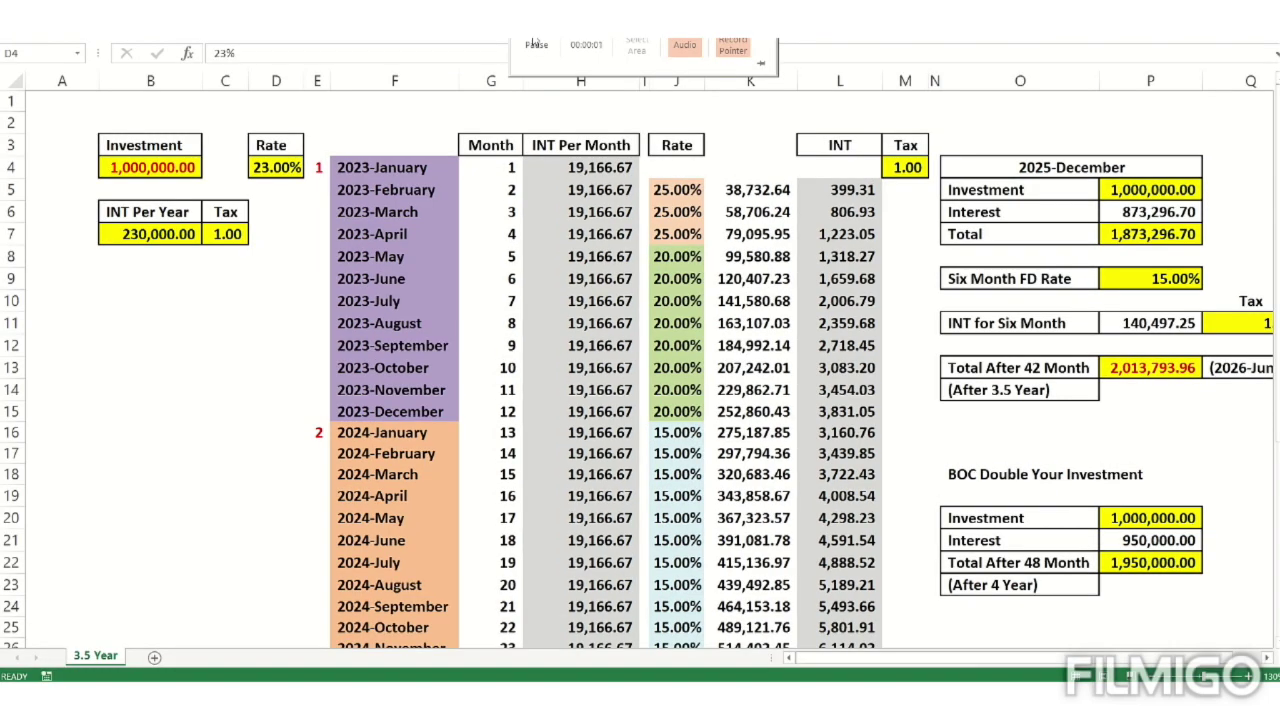
# - Examine the annual Rate and the INT Per Year formula in B7, including its Tax factor in C7
pyautogui.click(17, 81)
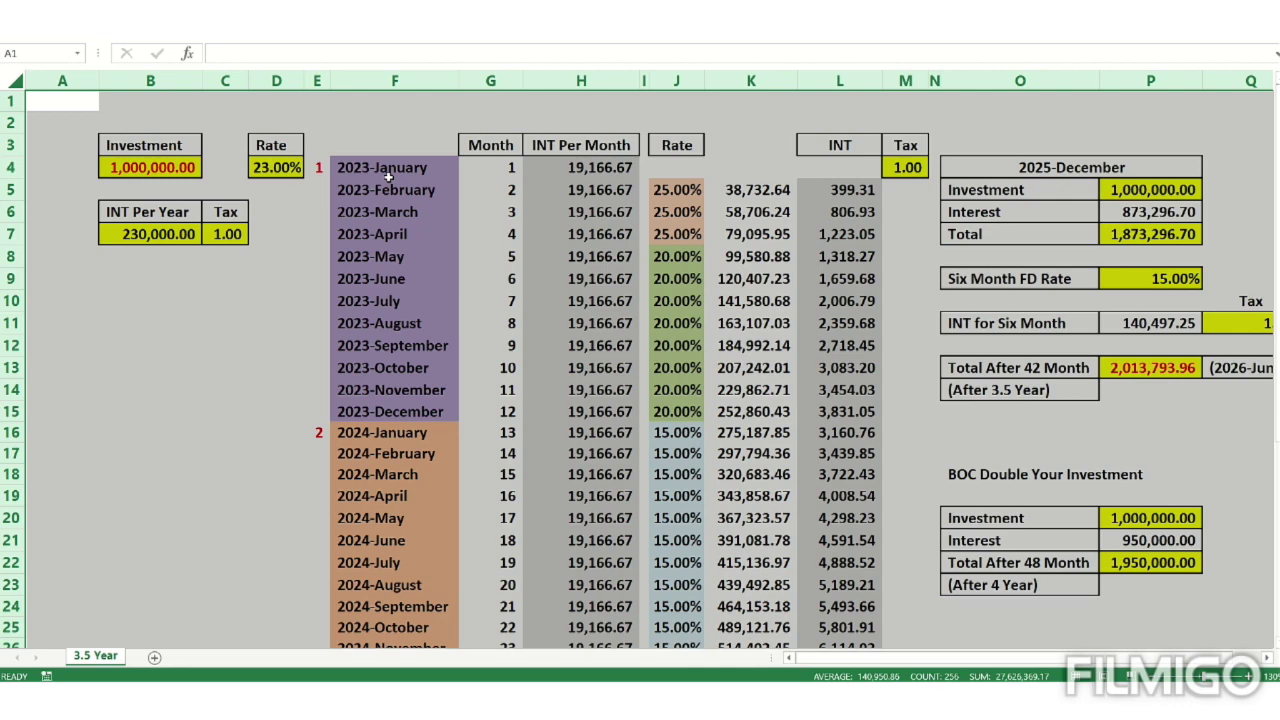
pyautogui.moveTo(272, 140); pyautogui.dragTo(280, 171)
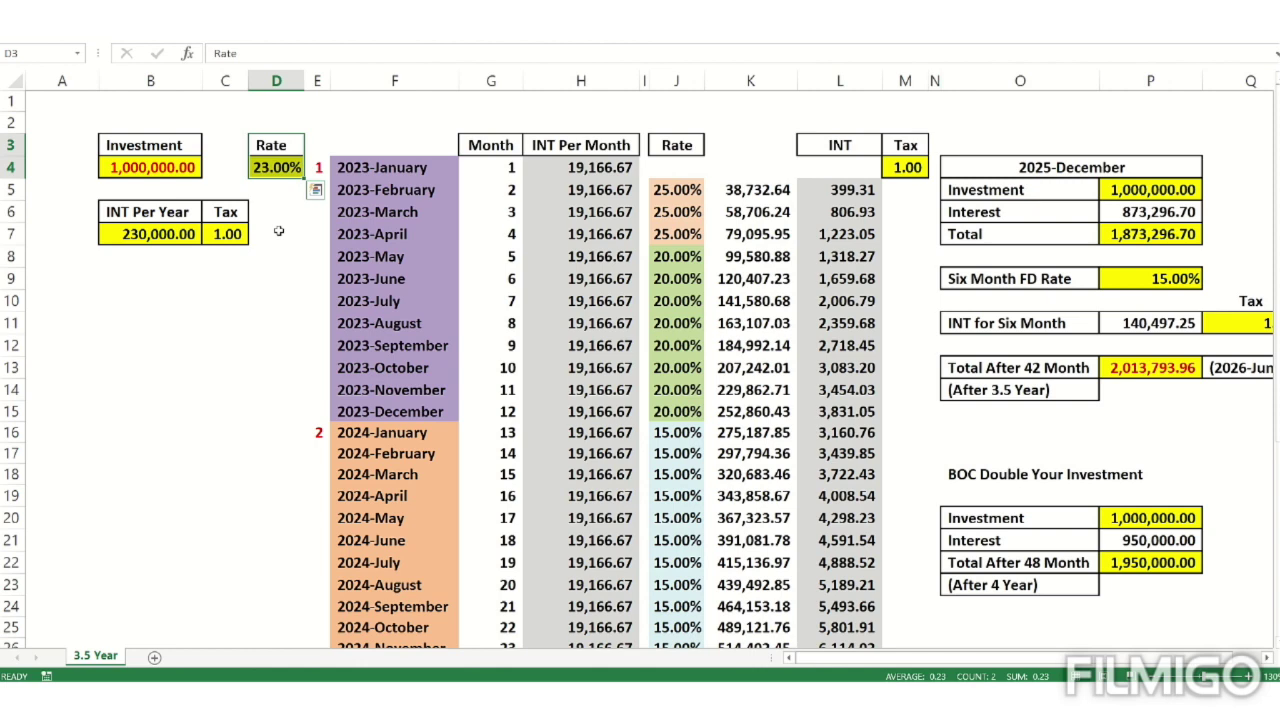
pyautogui.doubleClick(172, 234)
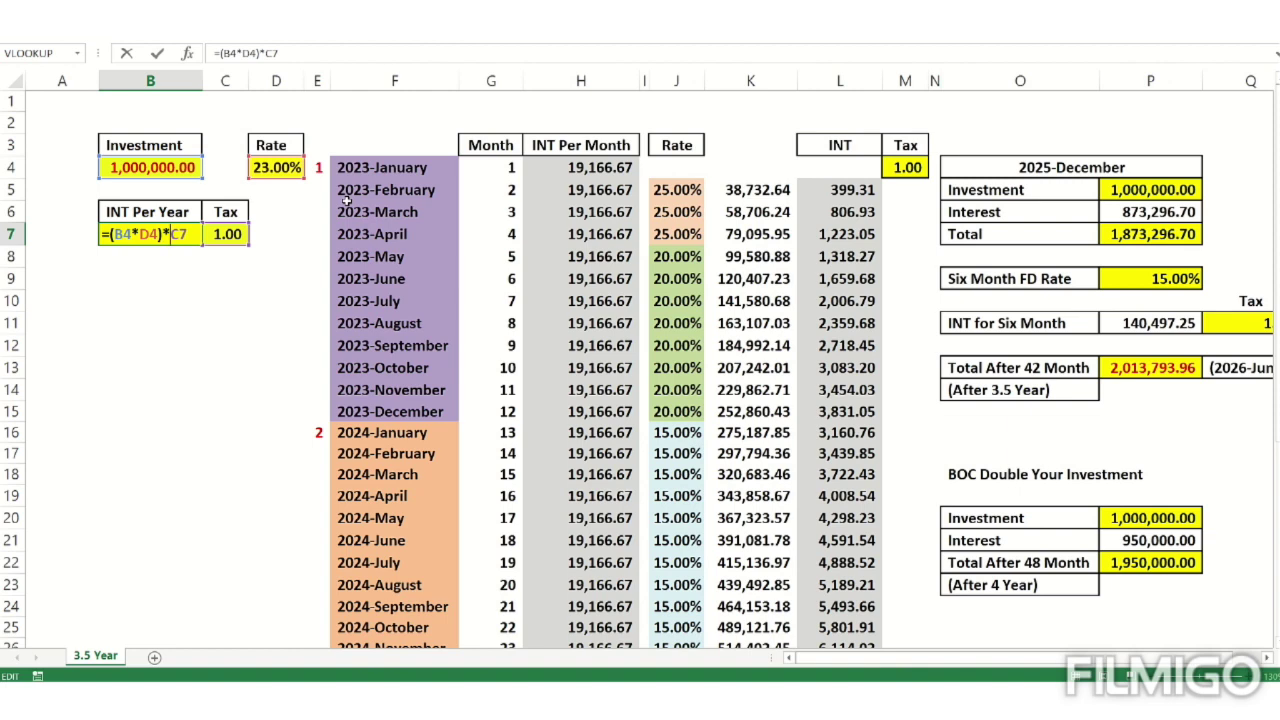
pyautogui.press('Return')
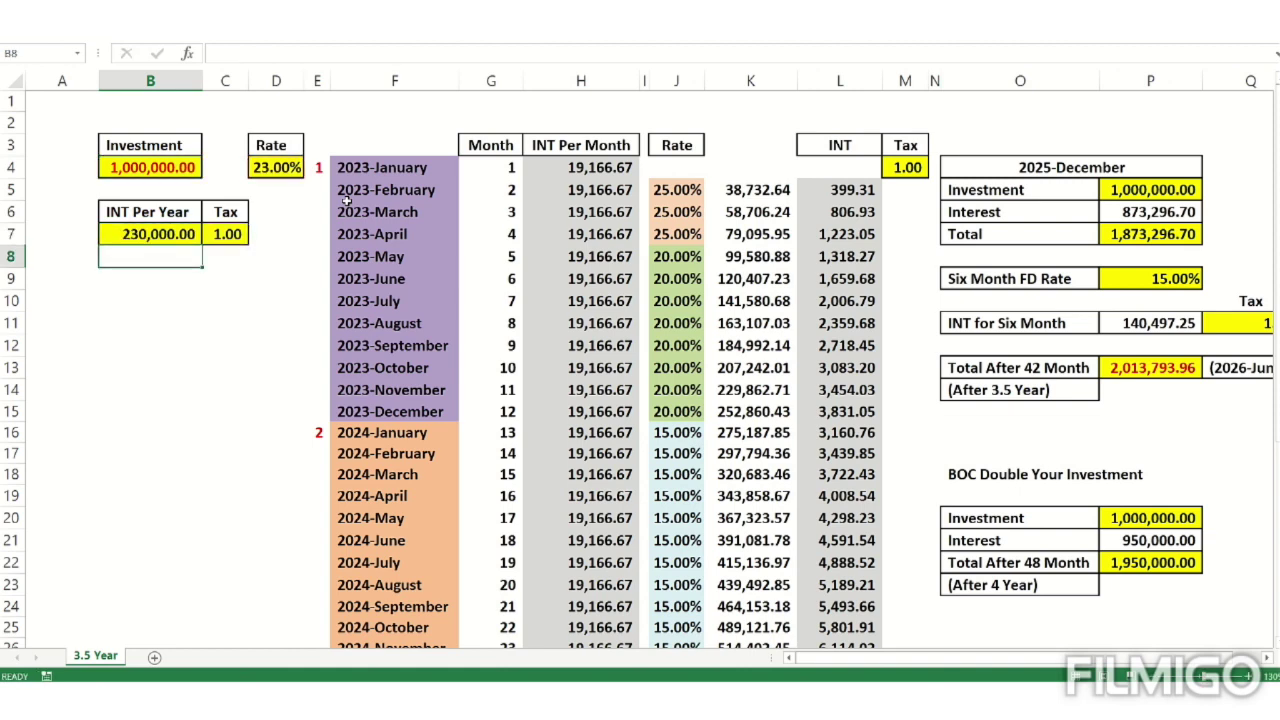
pyautogui.doubleClick(172, 234)
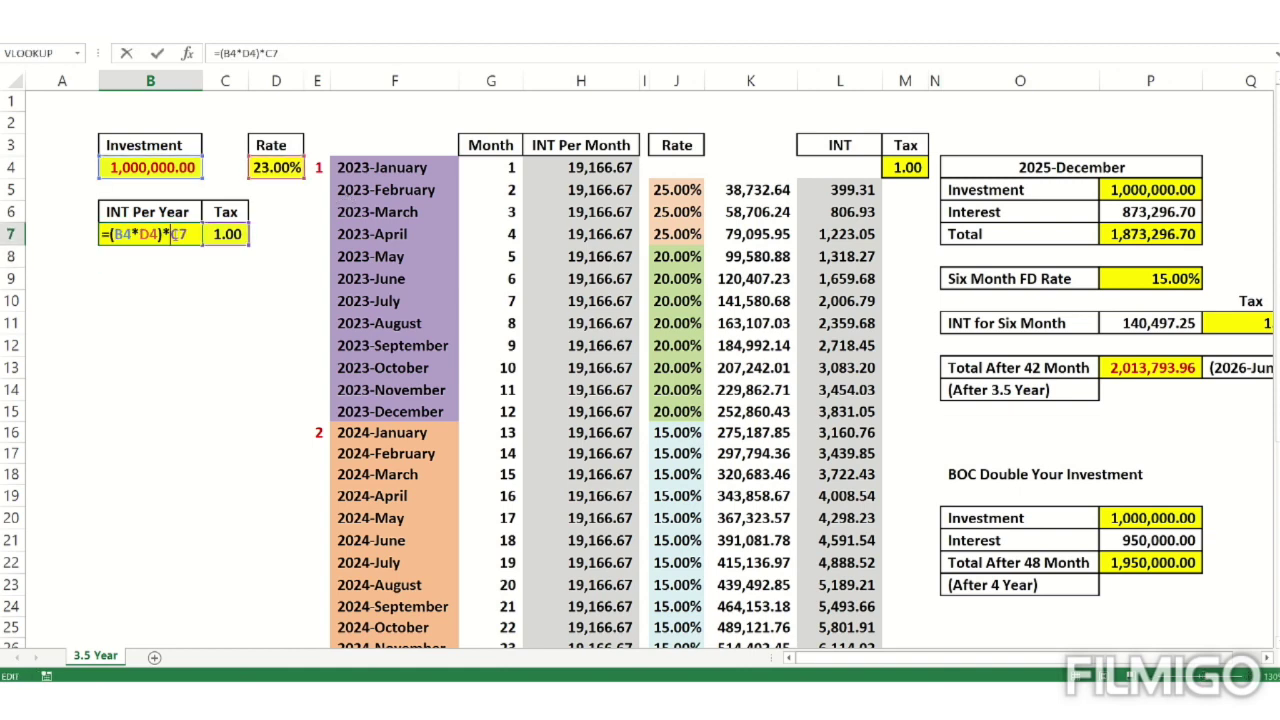
pyautogui.press('Return')
pyautogui.click(240, 233)
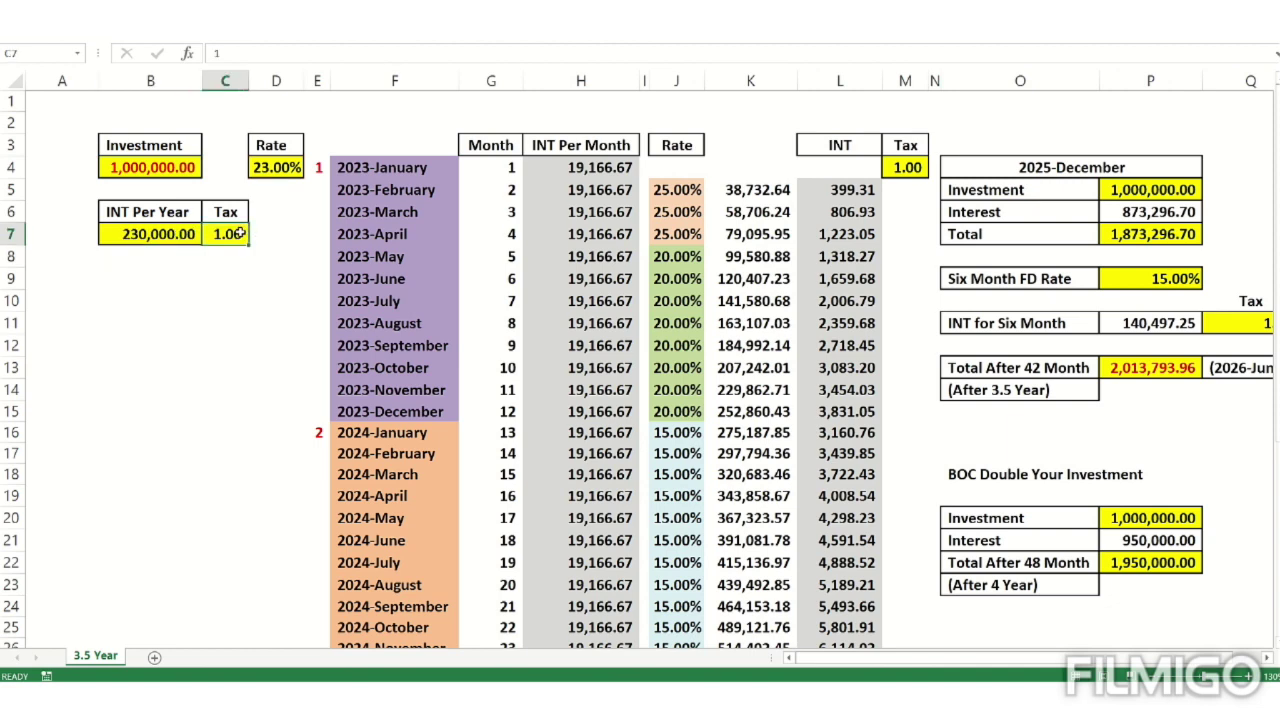
pyautogui.click(172, 234)
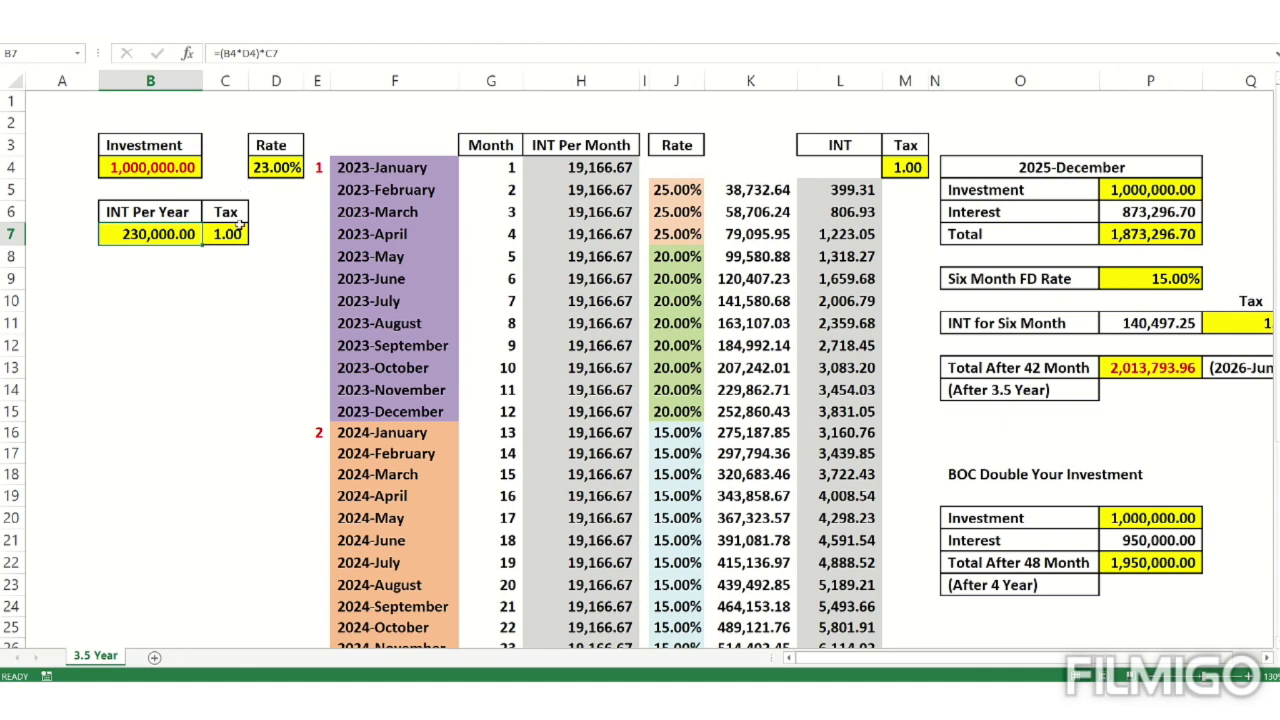
# - Inspect the INT Per Month formula for 2023-January in H4
pyautogui.doubleClick(603, 168)
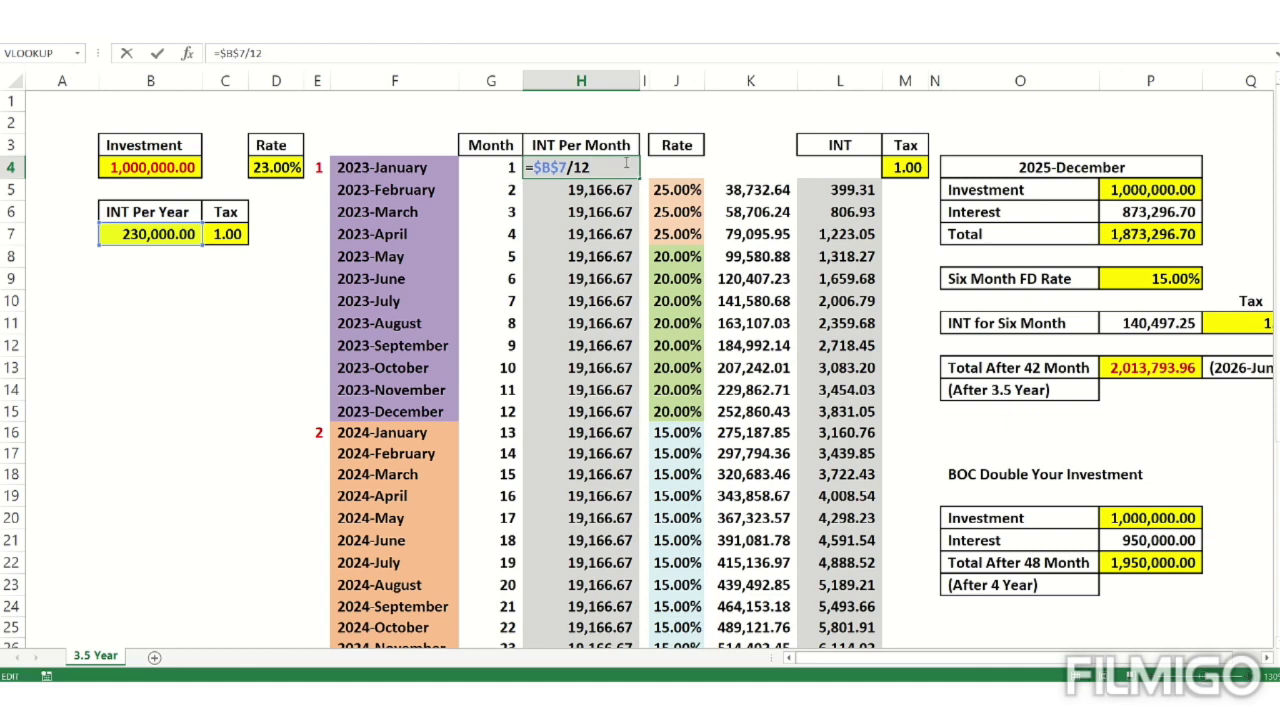
pyautogui.press('Return')
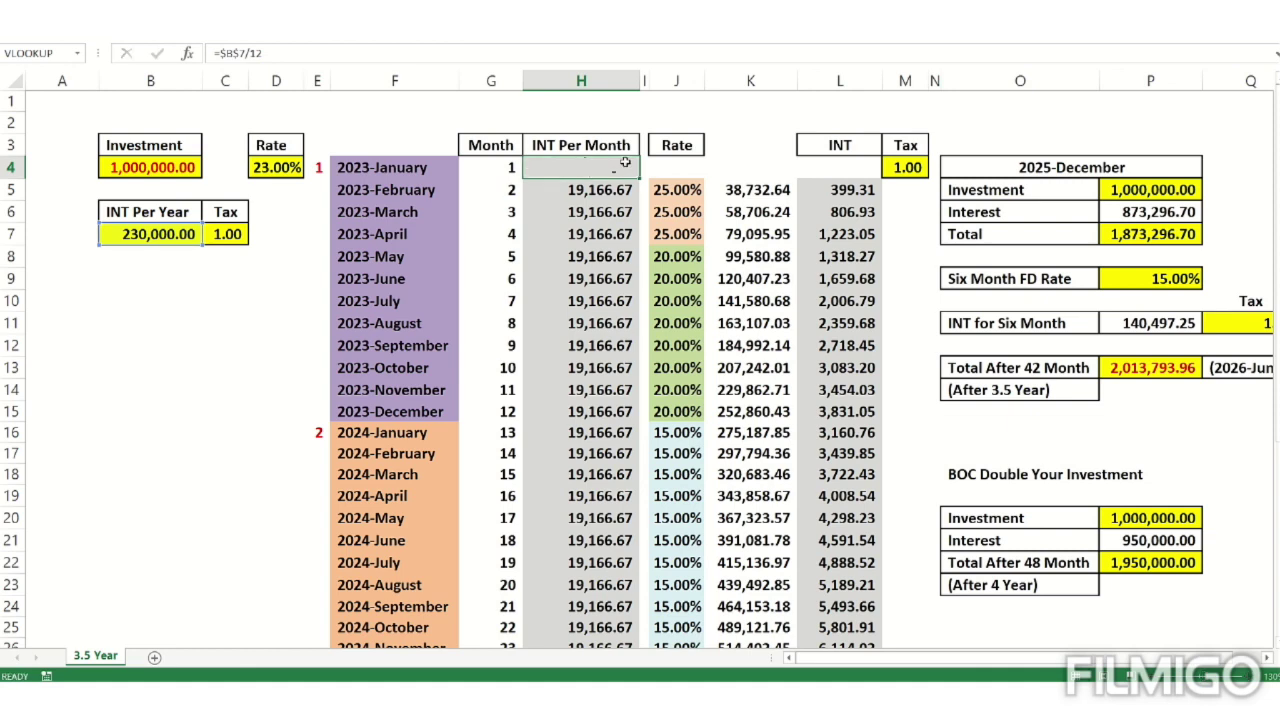
pyautogui.click(624, 168)
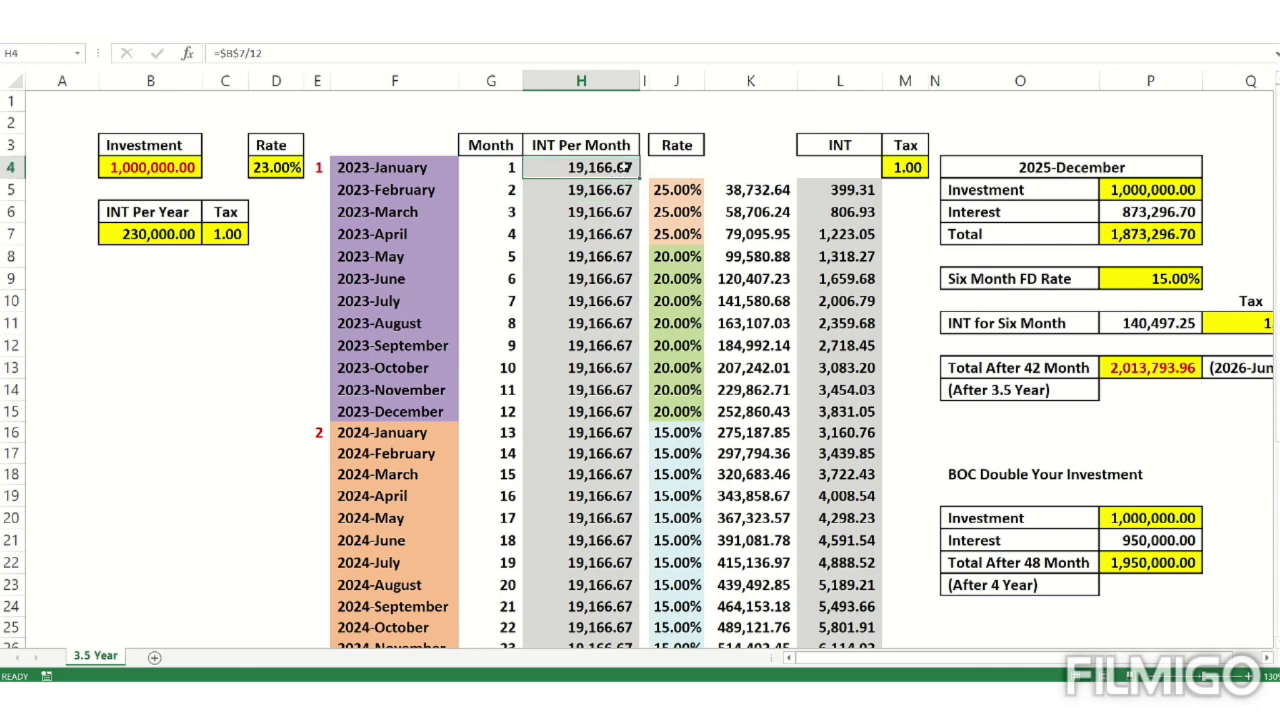
# - Select the INT Per Month values from 2023-January to 2025-December and review their total in H40
pyautogui.moveTo(624, 168); pyautogui.dragTo(605, 592)
pyautogui.hotkey('alt', '=')
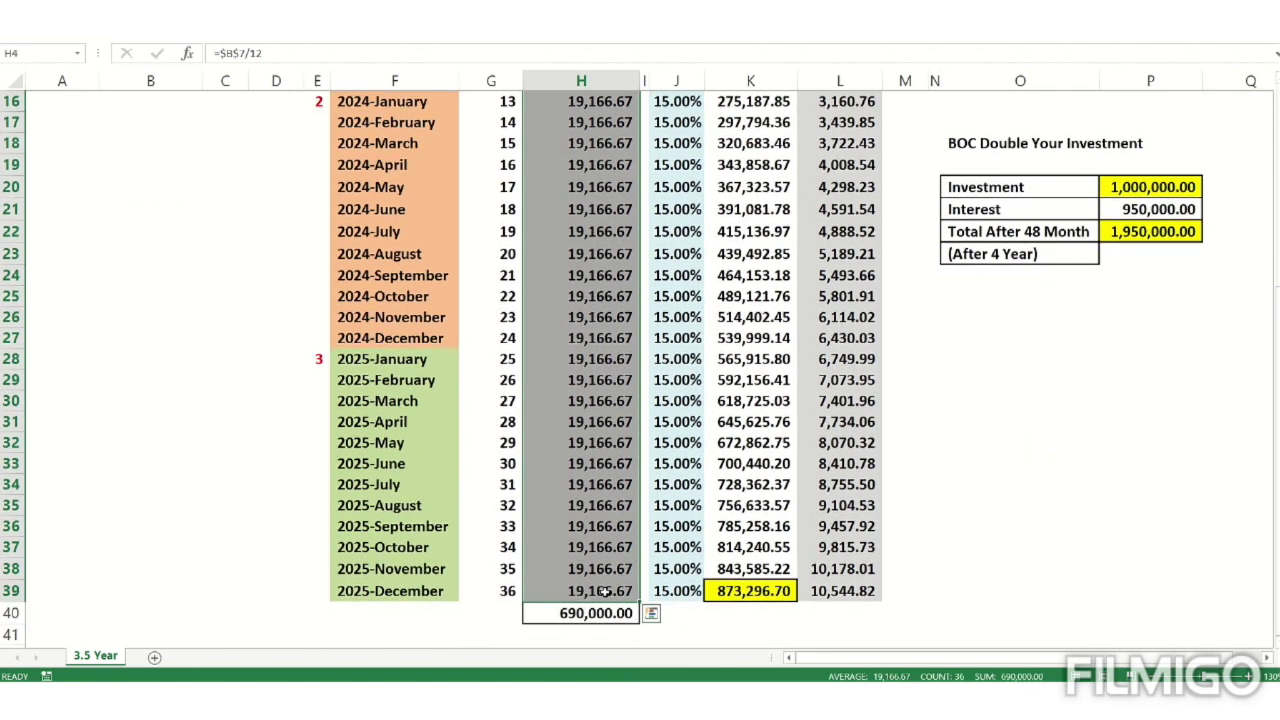
pyautogui.scroll(5, 605, 592)
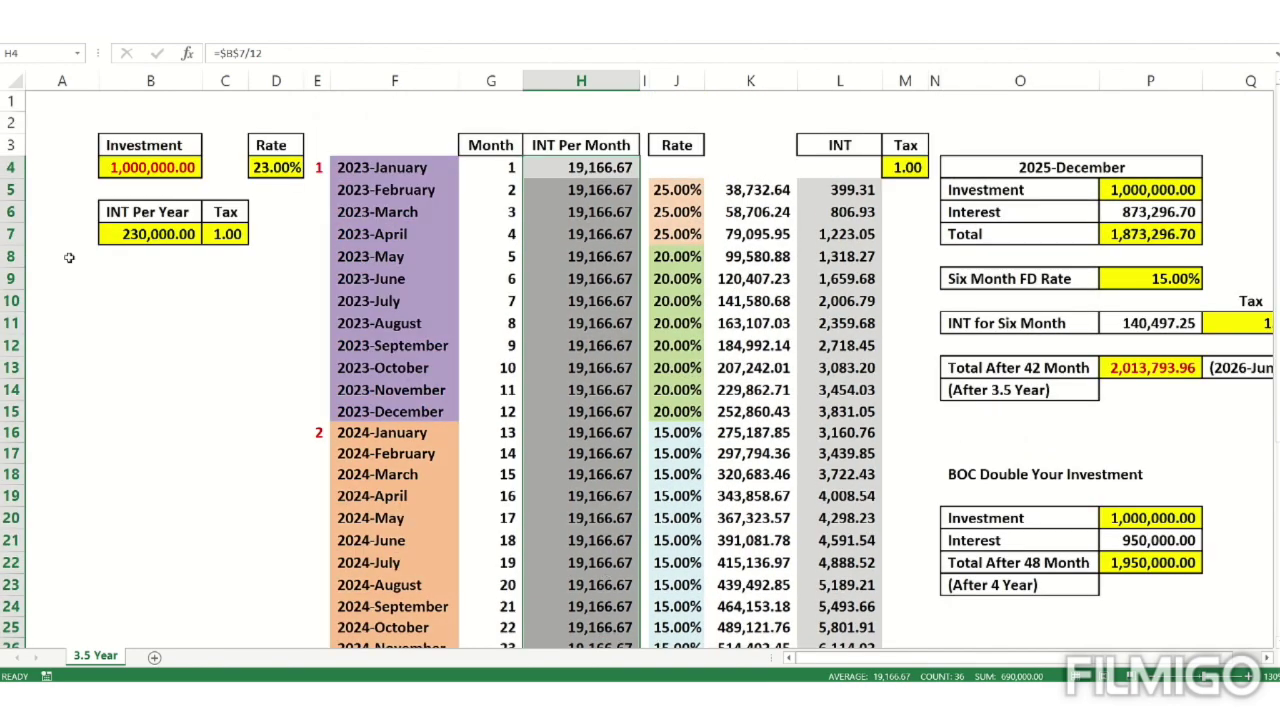
pyautogui.scroll(-11, 340, 340)
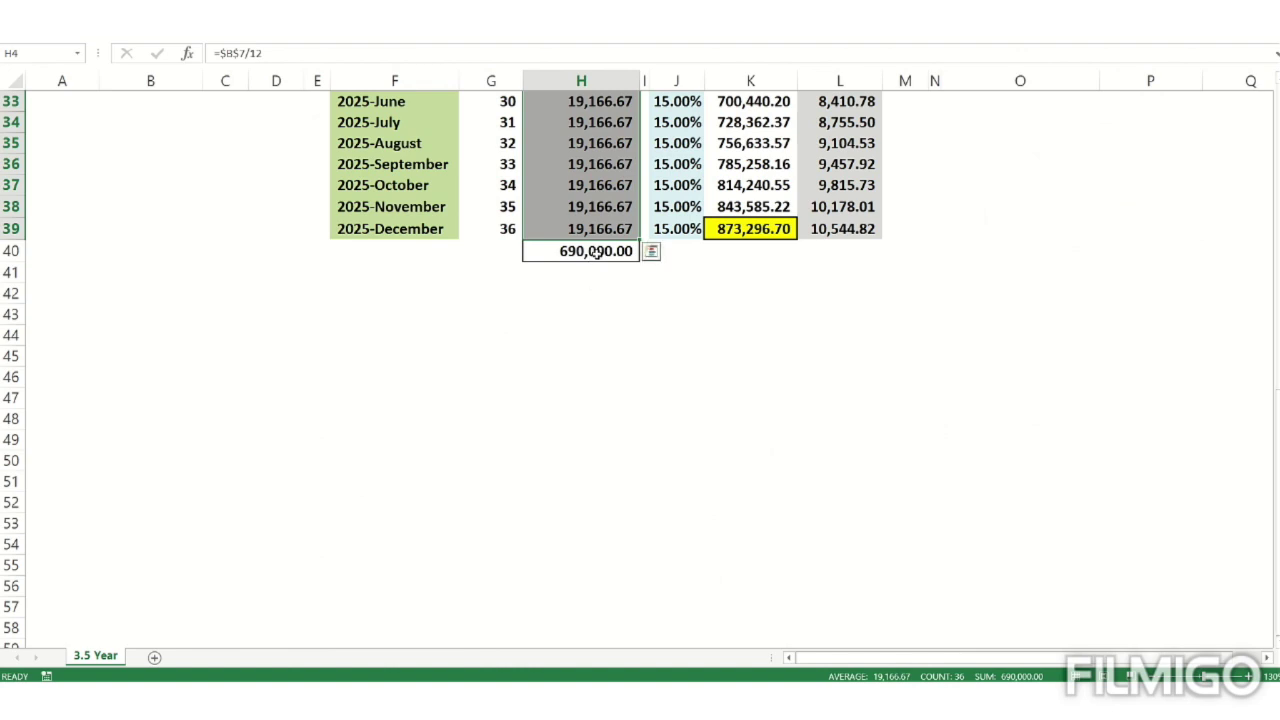
pyautogui.scroll(4, 593, 293)
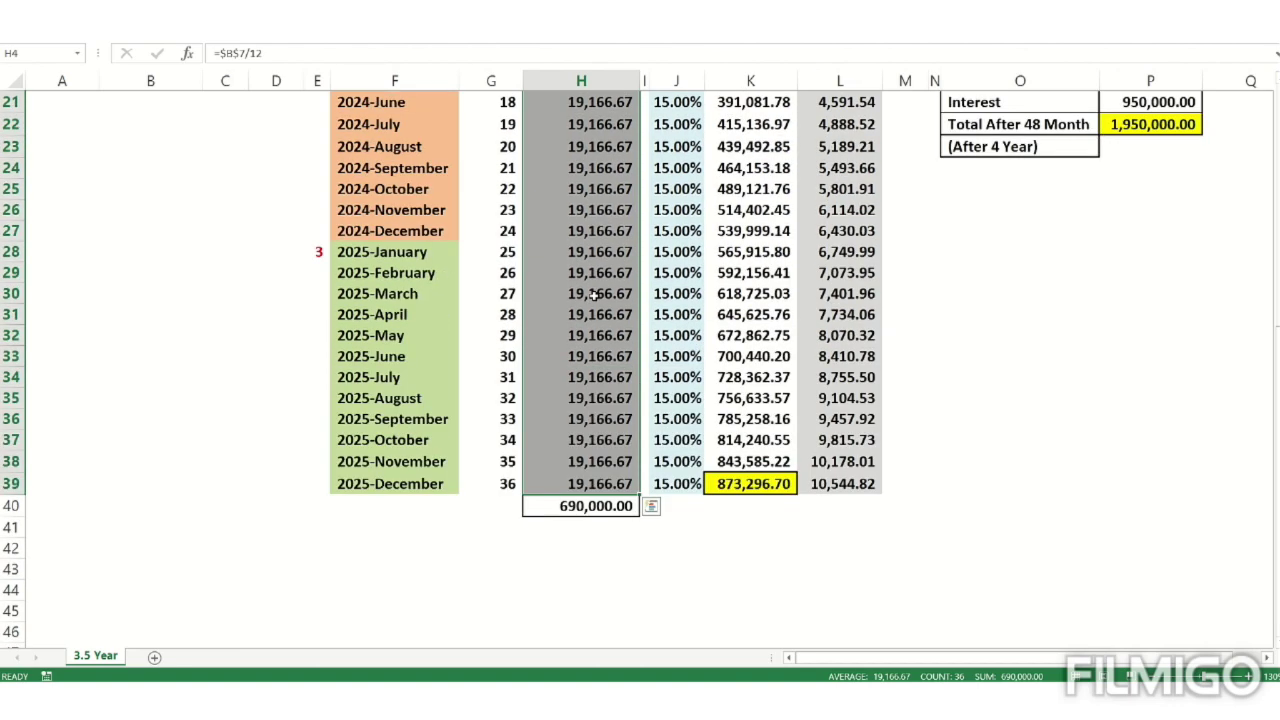
pyautogui.scroll(7, 593, 293)
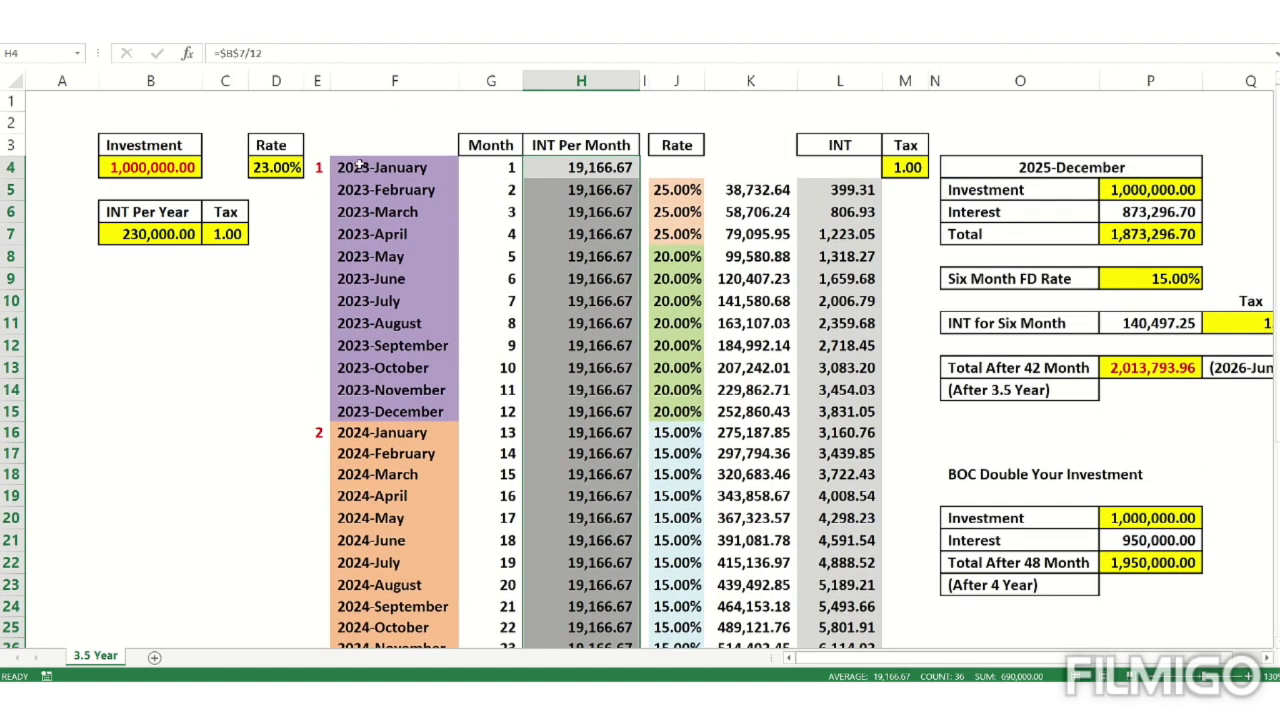
# - Check the start and end months of the deposit schedule, 2023-January and 2025-December
pyautogui.click(376, 170)
pyautogui.scroll(-5, 414, 240)
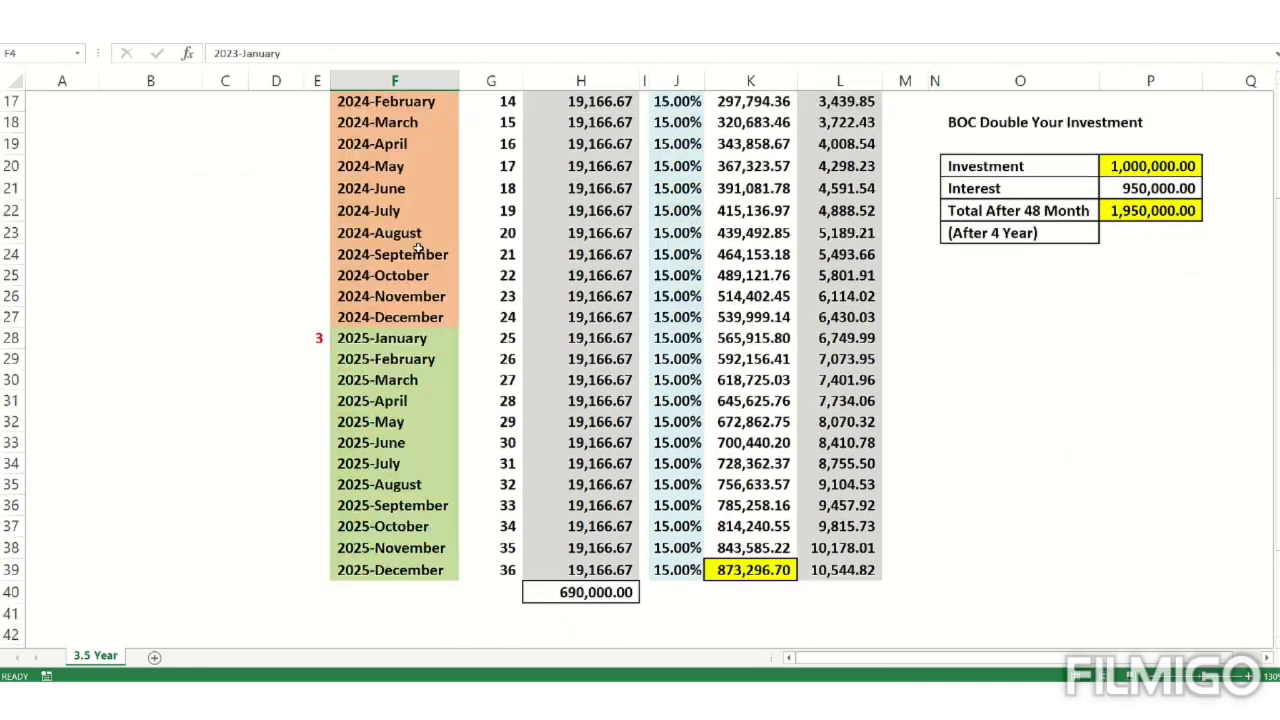
pyautogui.scroll(-4, 418, 250)
pyautogui.click(408, 312)
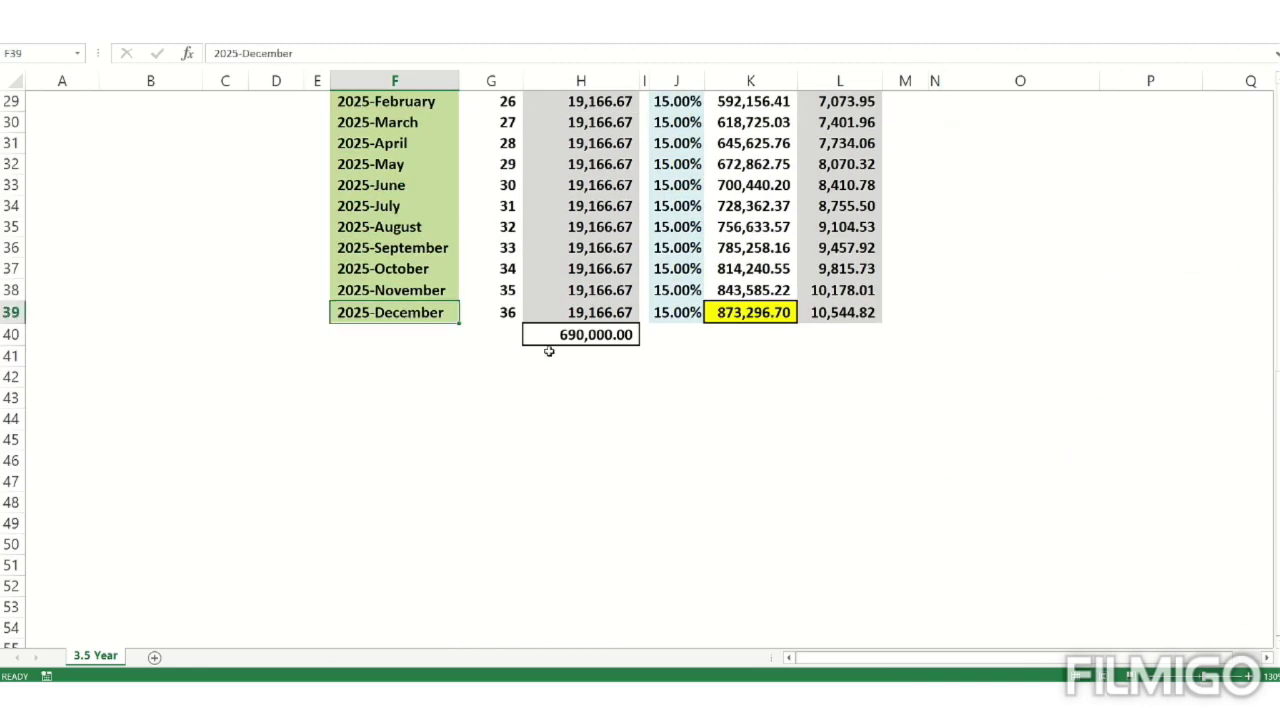
pyautogui.scroll(4, 573, 359)
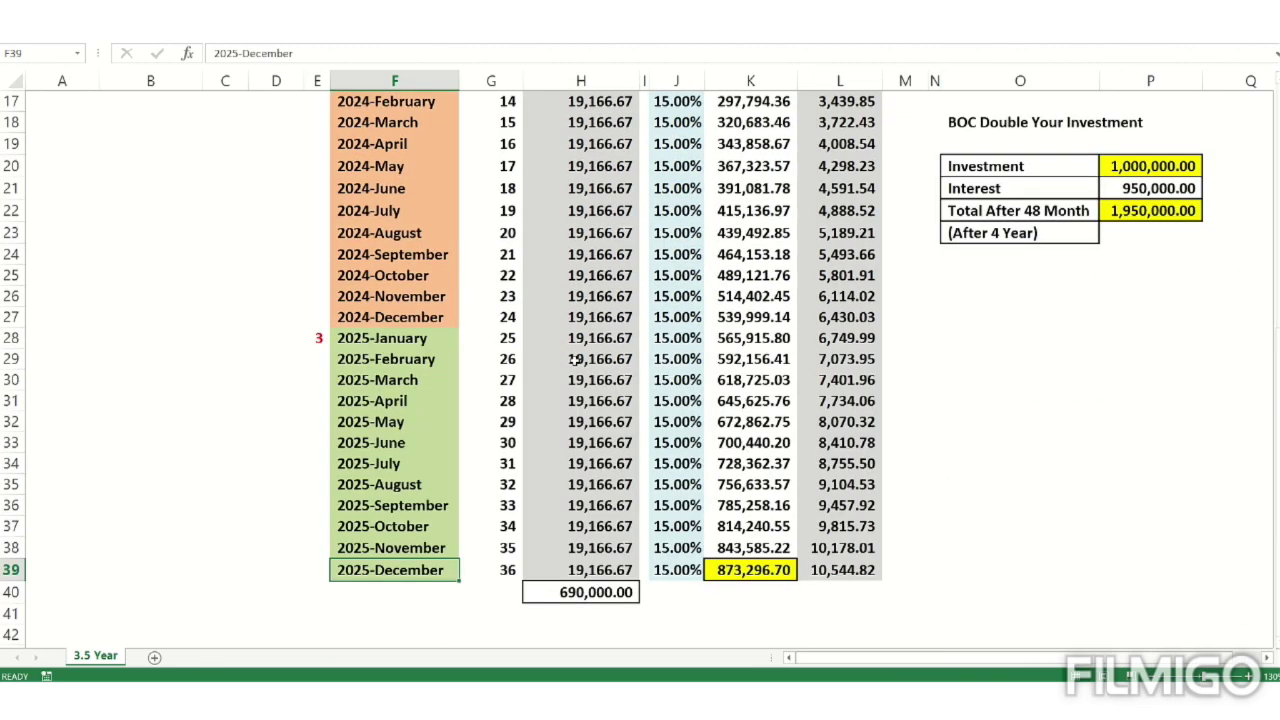
pyautogui.scroll(5, 573, 359)
pyautogui.click(362, 170)
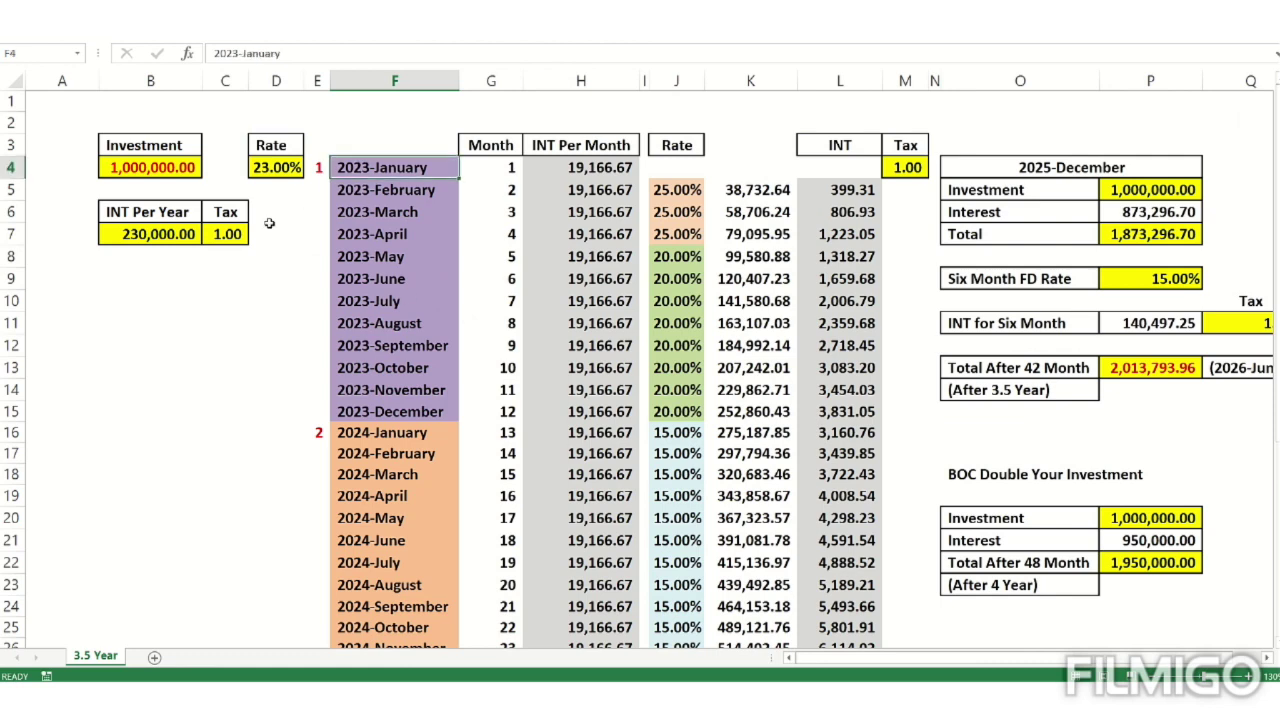
# - Review the 2023-January monthly interest and the reinvestment rates for February to April 2023
pyautogui.click(590, 170)
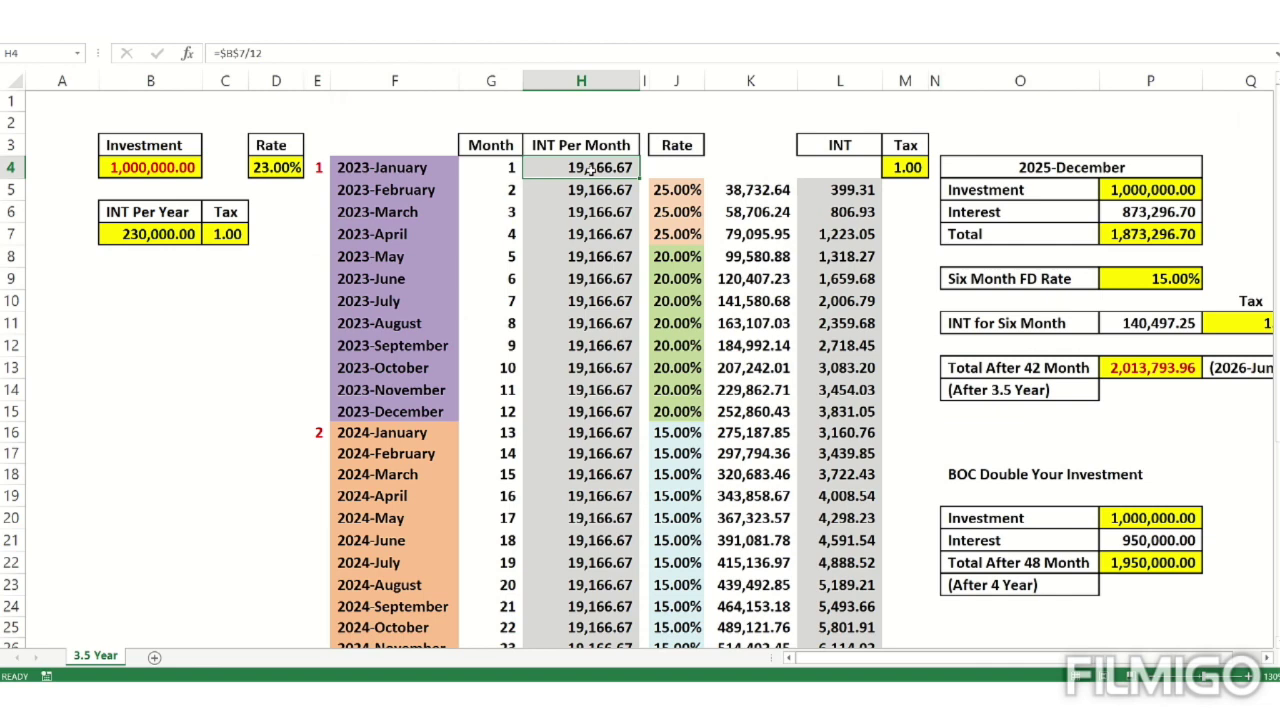
pyautogui.moveTo(639, 179); pyautogui.dragTo(625, 197)
pyautogui.click(672, 191)
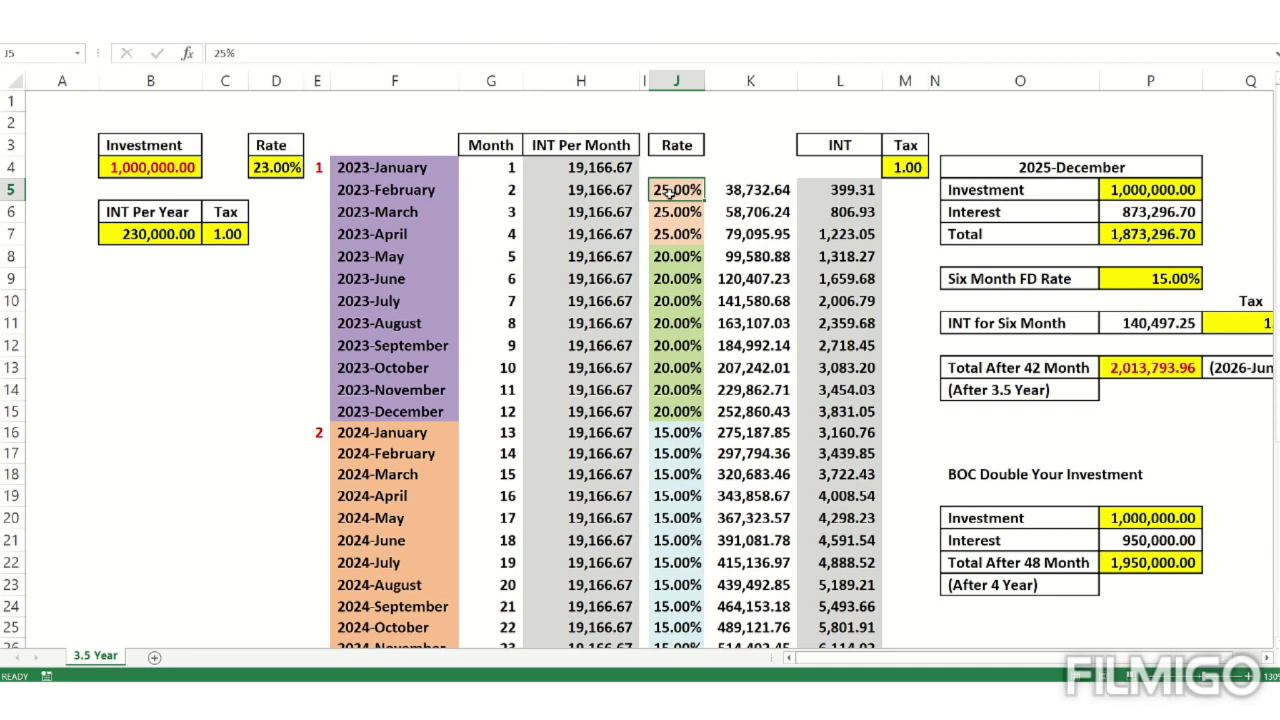
pyautogui.moveTo(677, 188); pyautogui.dragTo(680, 232)
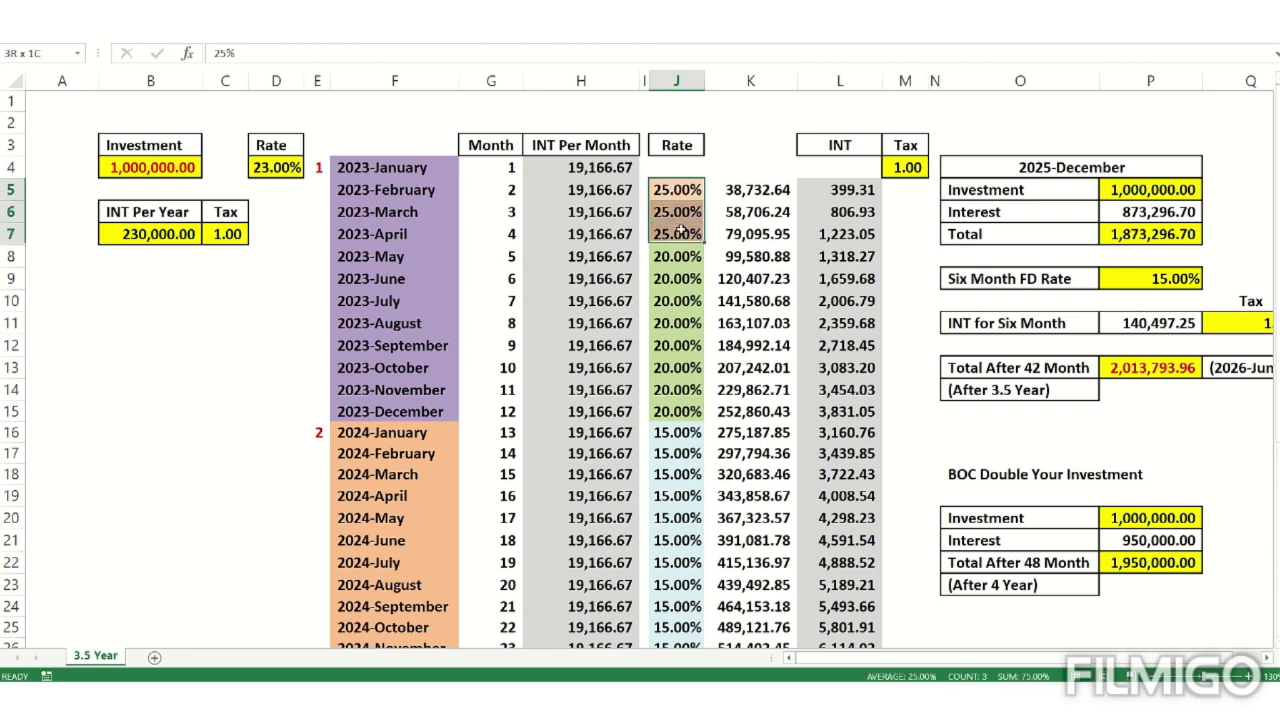
# - Review the reinvestment rates for May to December 2023 and for the months from 2024-January onward
pyautogui.scroll(-2, 680, 232)
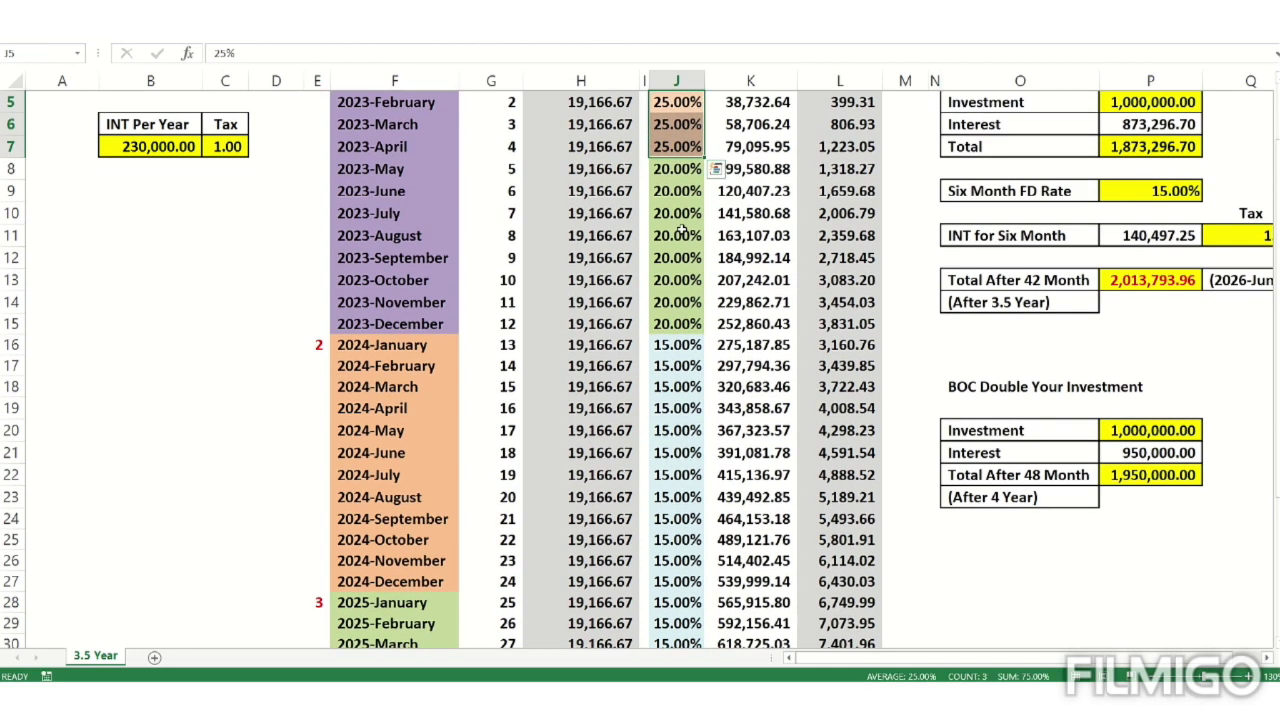
pyautogui.click(400, 172)
pyautogui.press('Right')
pyautogui.moveTo(677, 169); pyautogui.dragTo(675, 320)
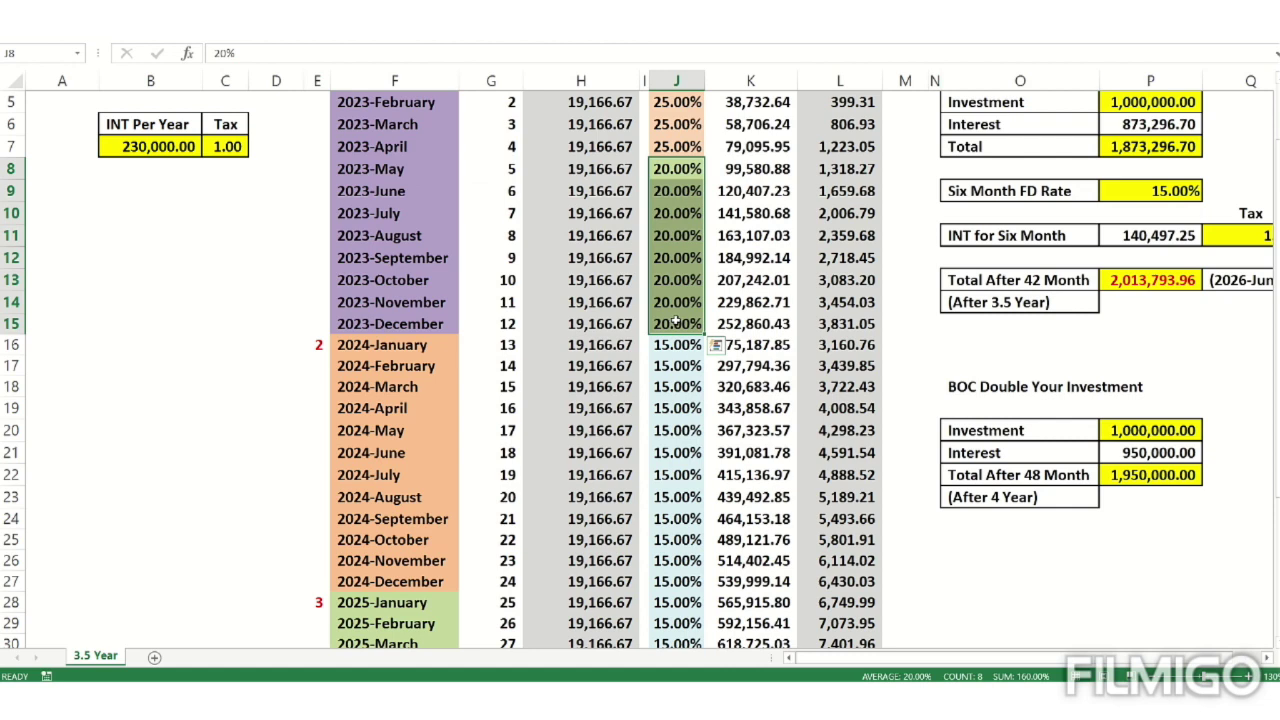
pyautogui.scroll(-2, 688, 303)
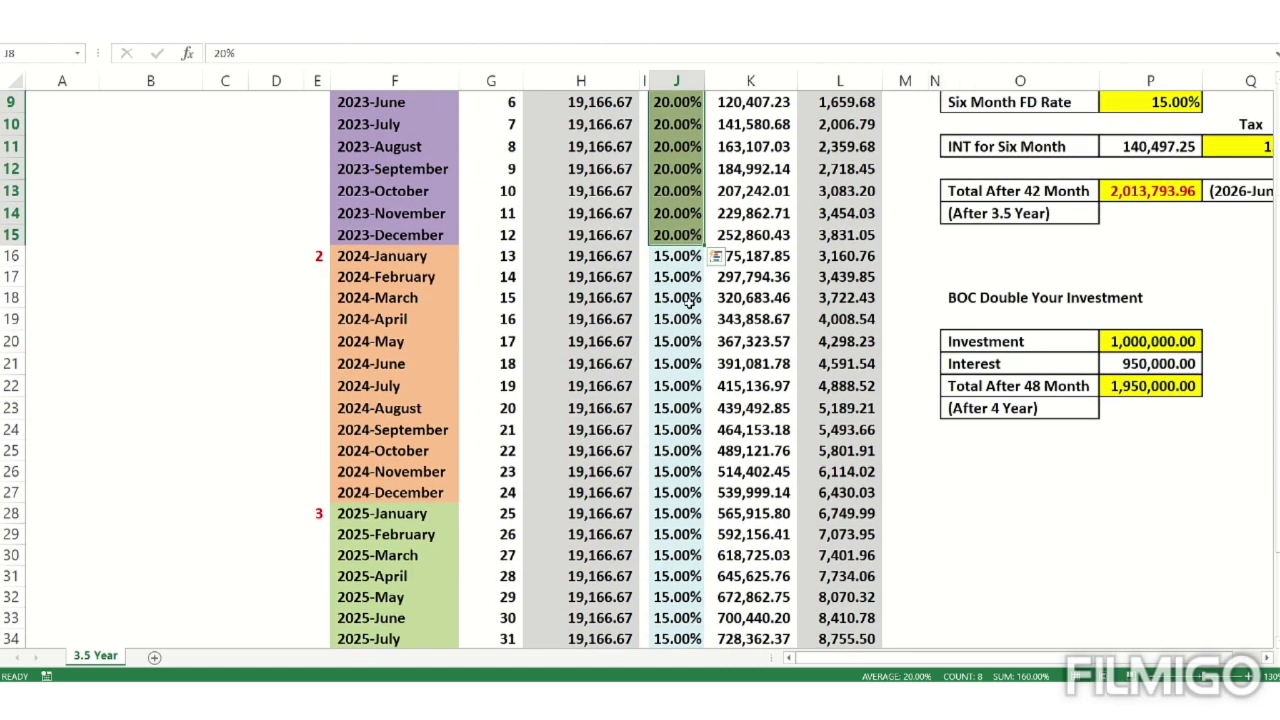
pyautogui.click(366, 258)
pyautogui.moveTo(675, 256); pyautogui.dragTo(666, 630)
pyautogui.scroll(4, 656, 384)
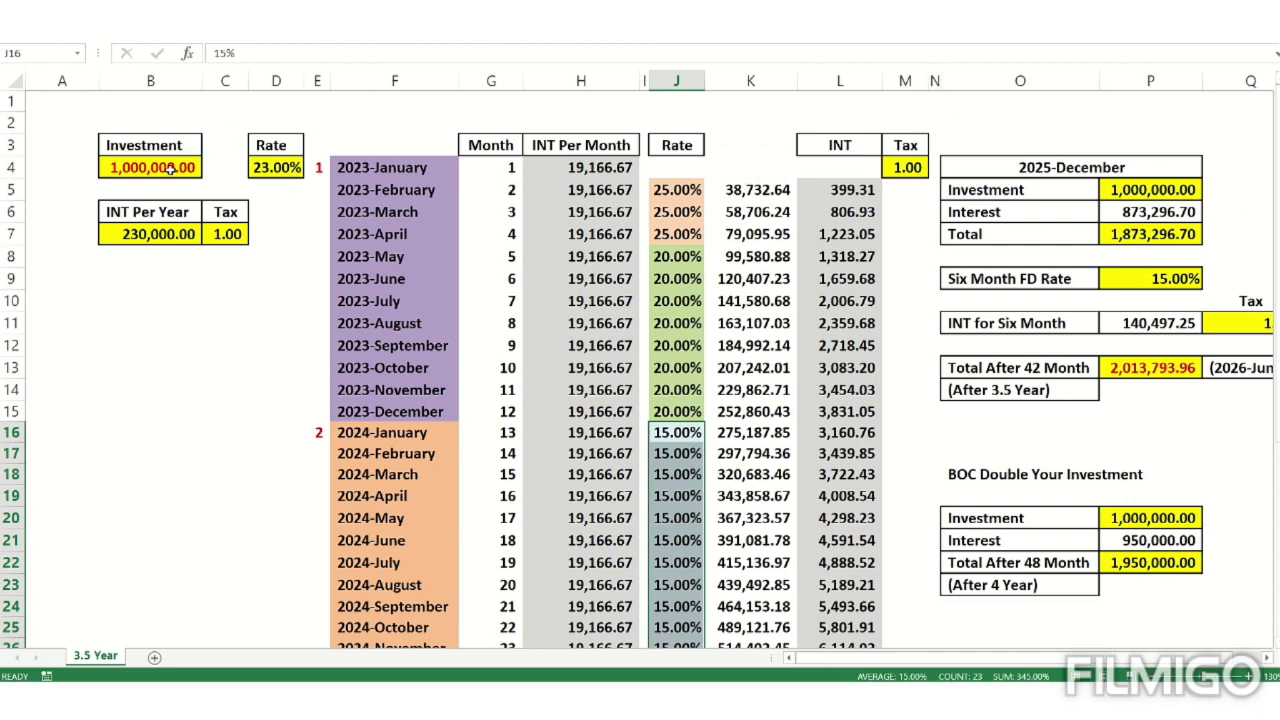
# - Inspect the monthly interest formula in H4 and the 2023-February reinvestment interest formula in L5
pyautogui.doubleClick(618, 169)
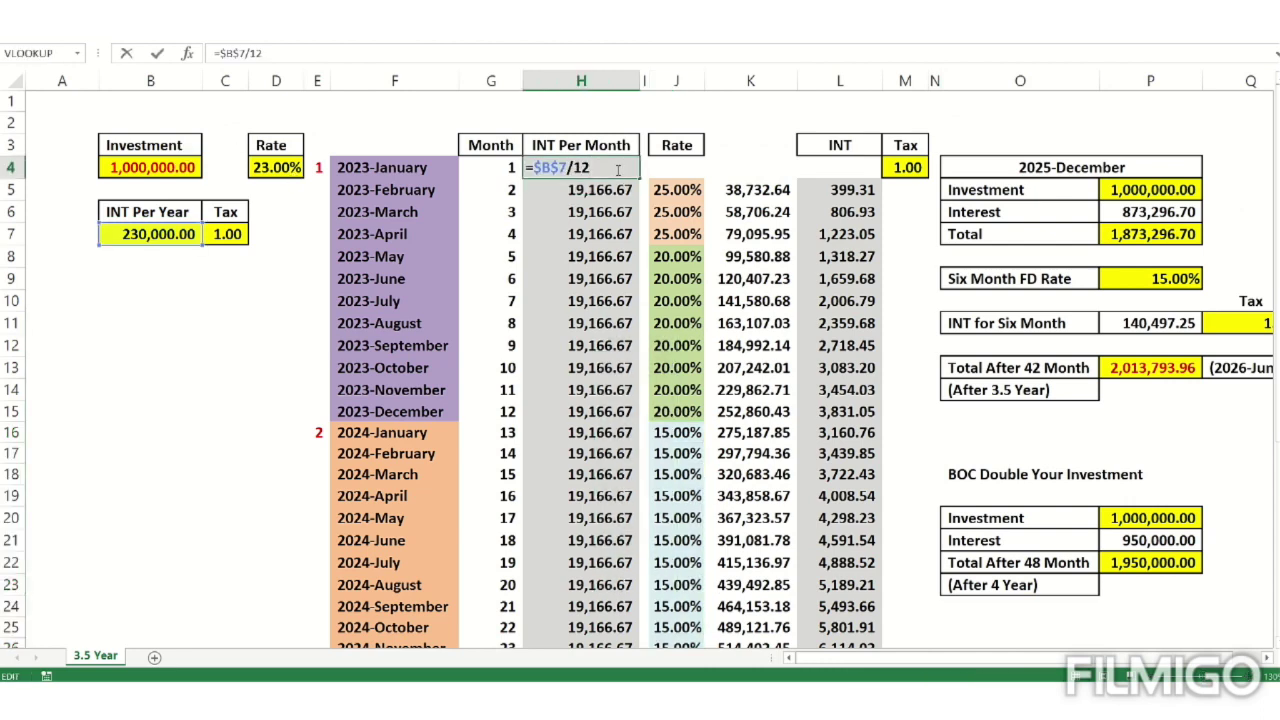
pyautogui.press('Return')
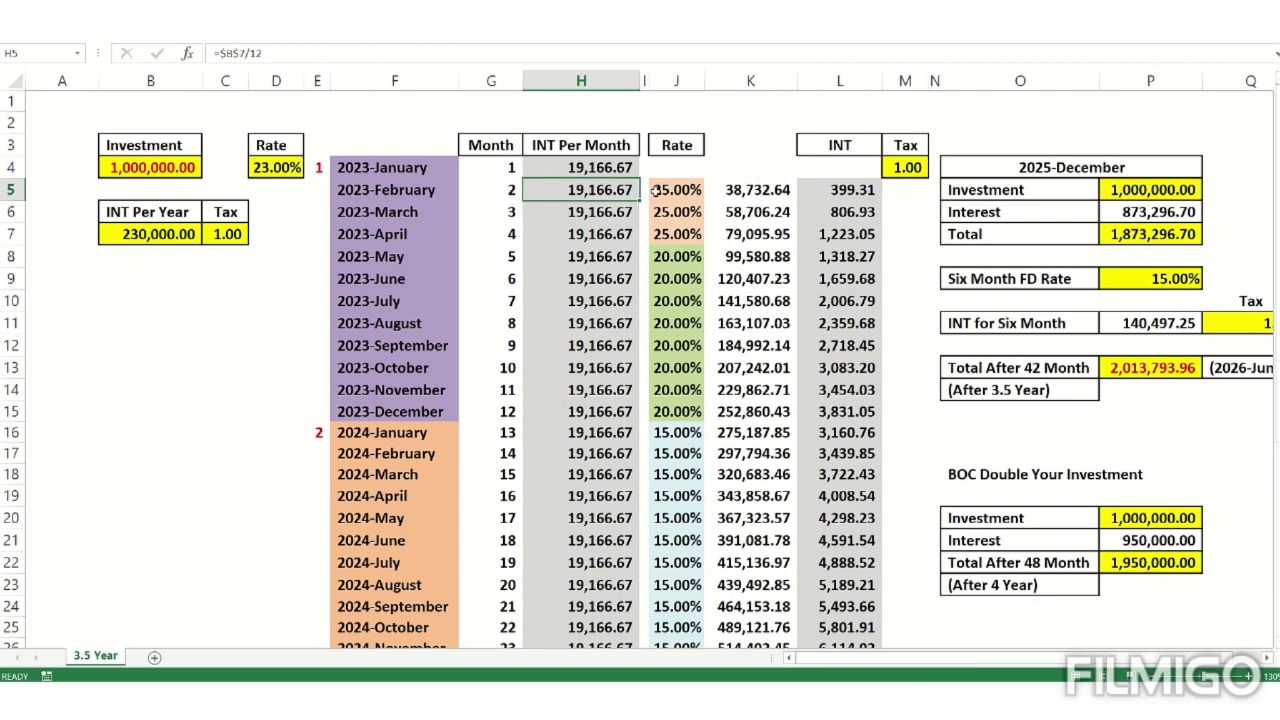
pyautogui.doubleClick(841, 189)
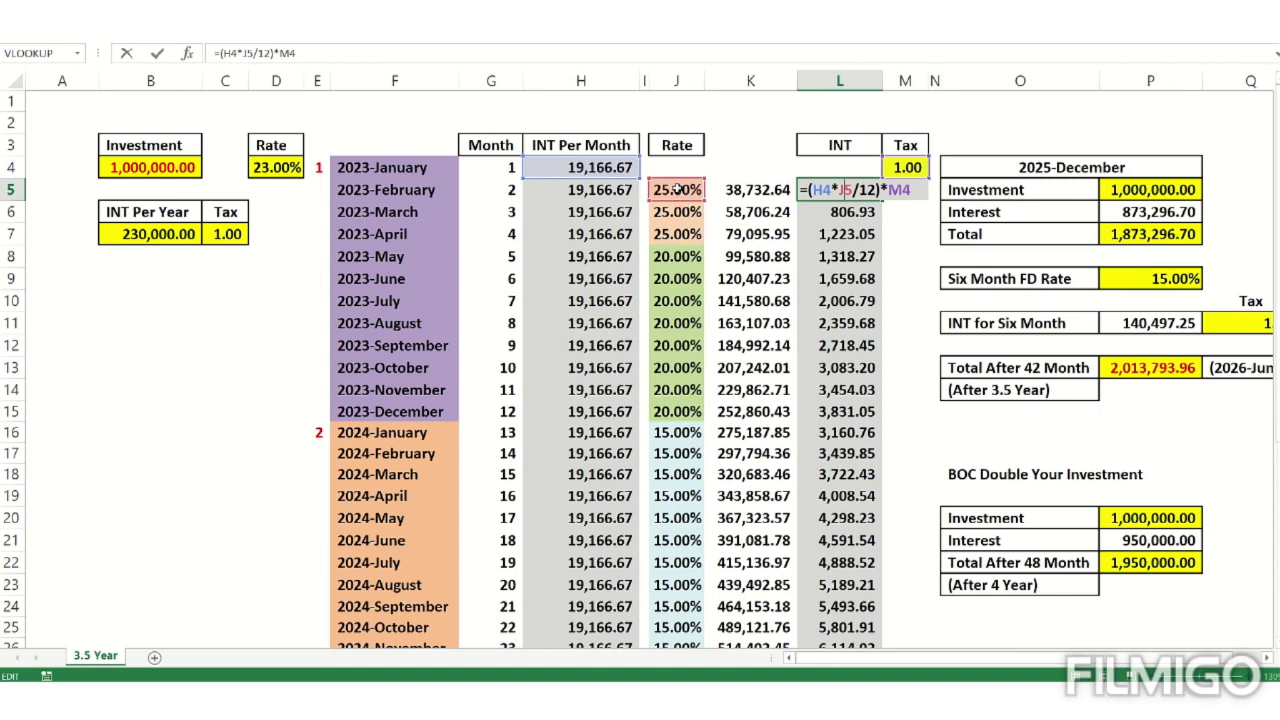
pyautogui.press('Return')
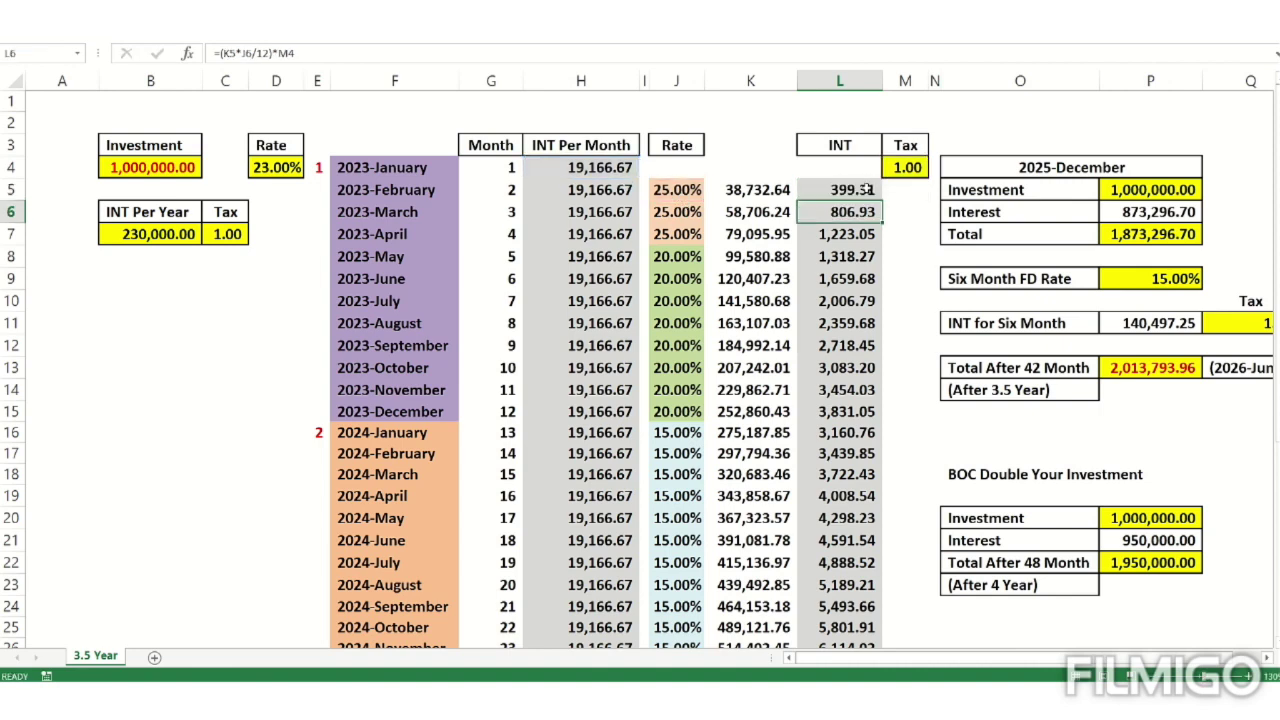
# - Inspect the accumulated balance formulas for 2023-February in K5 and 2023-March in K6
pyautogui.click(390, 190)
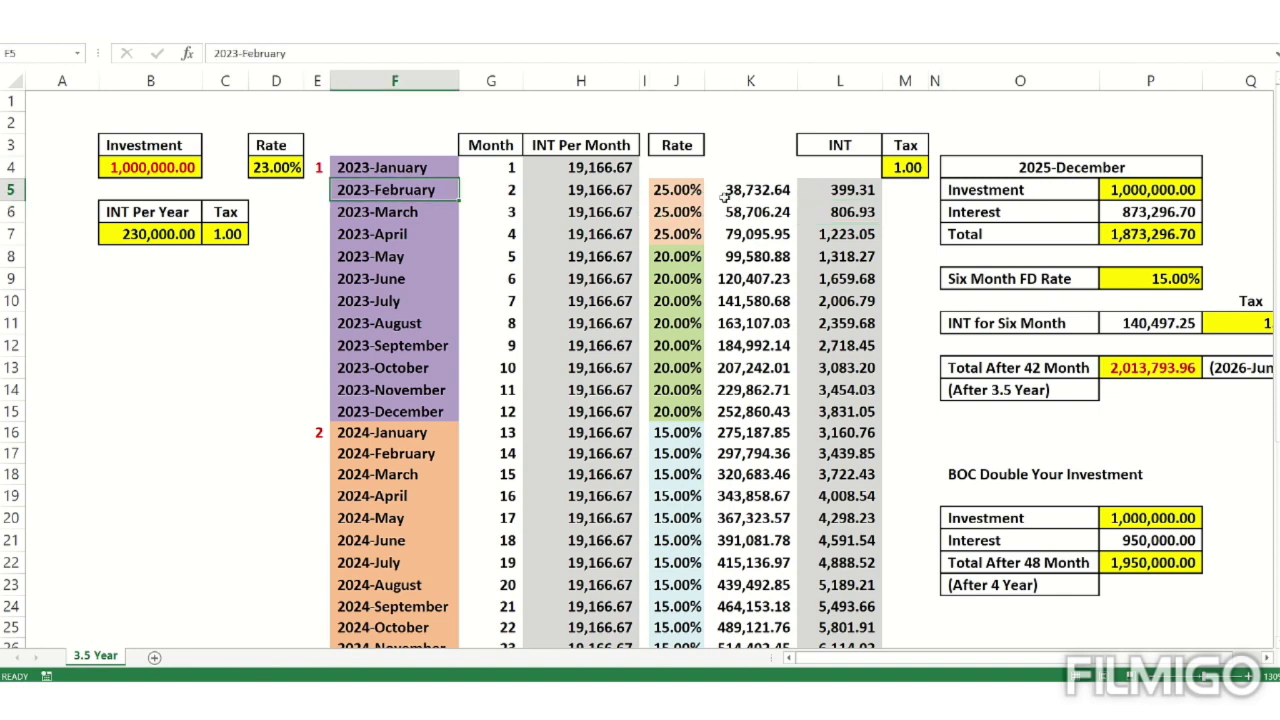
pyautogui.doubleClick(760, 190)
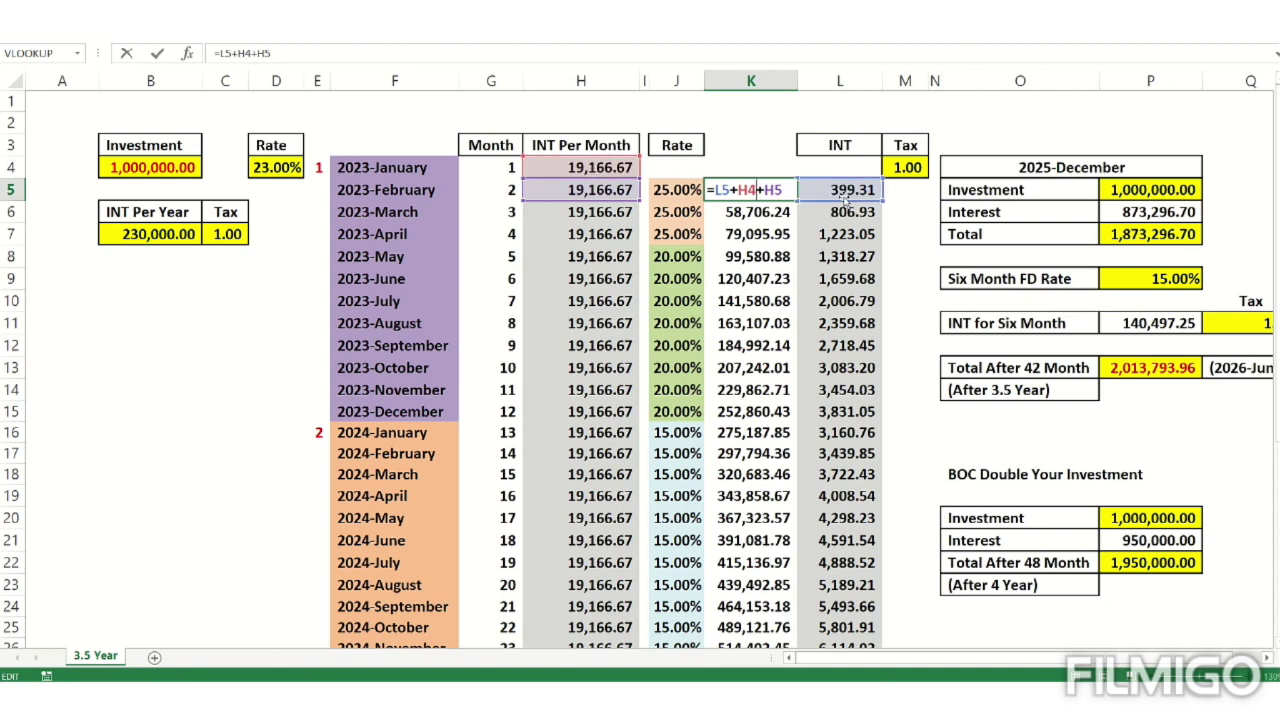
pyautogui.press('Return')
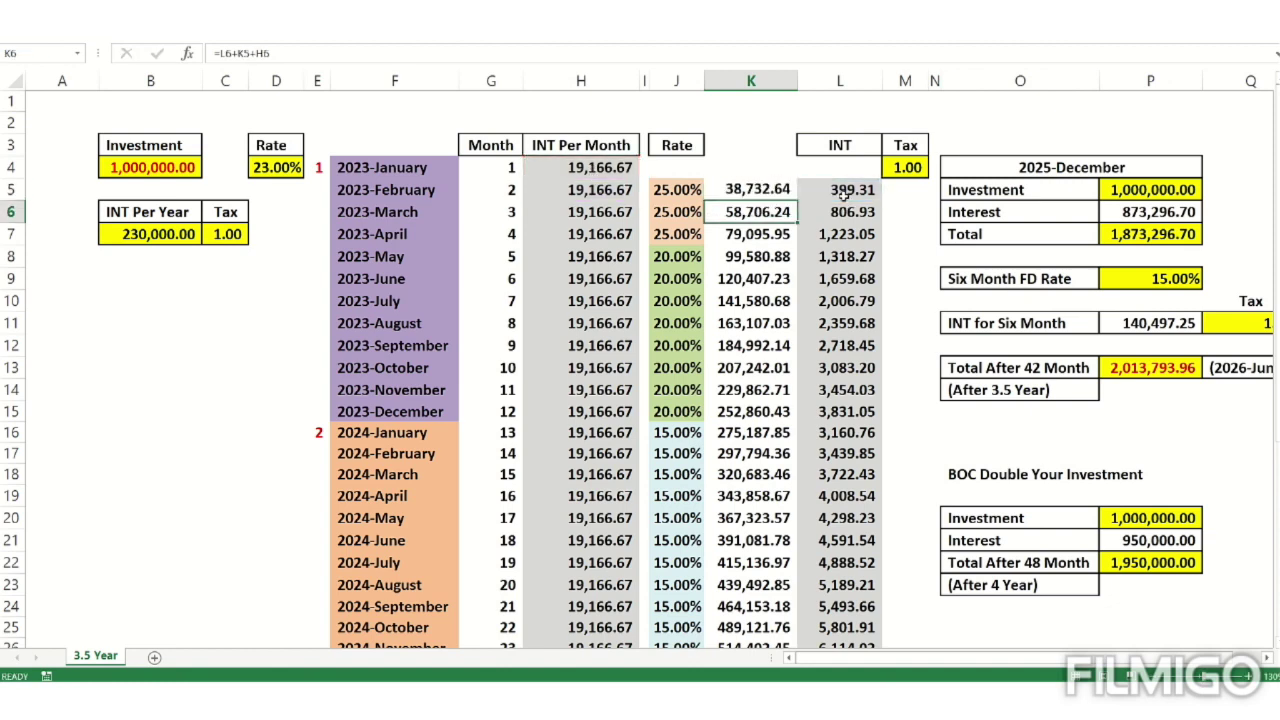
pyautogui.doubleClick(760, 210)
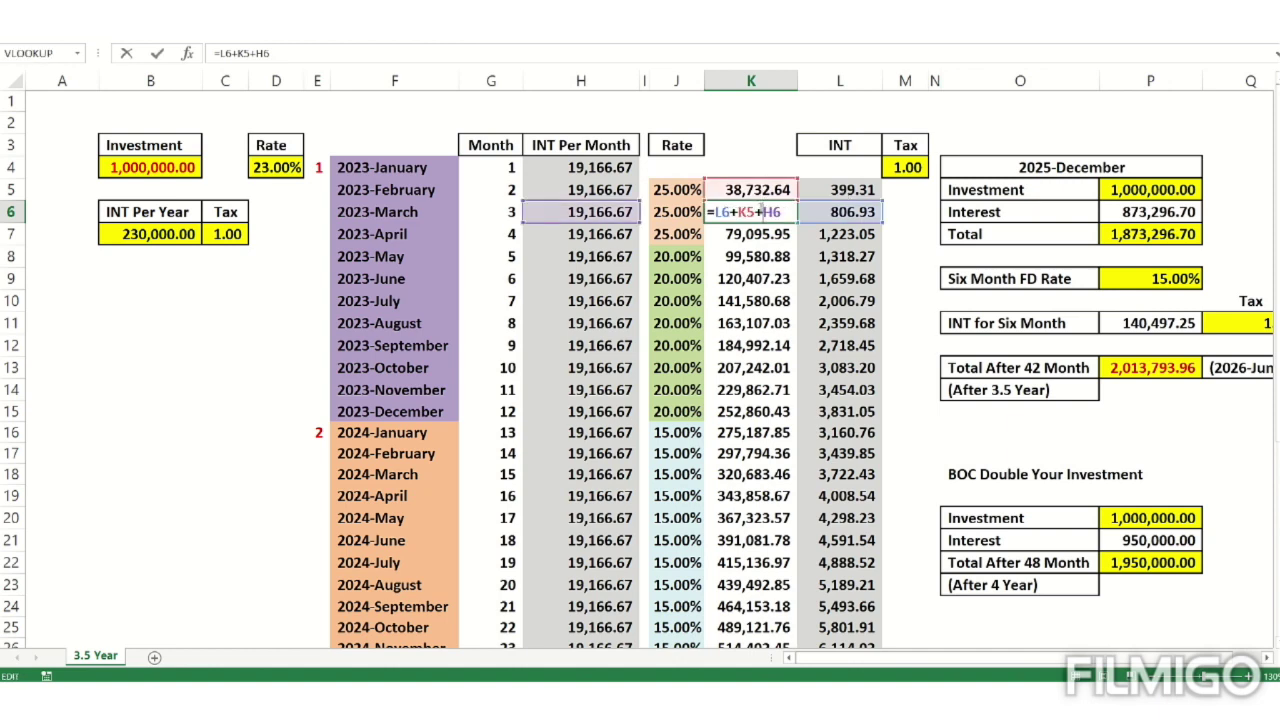
pyautogui.press('Return')
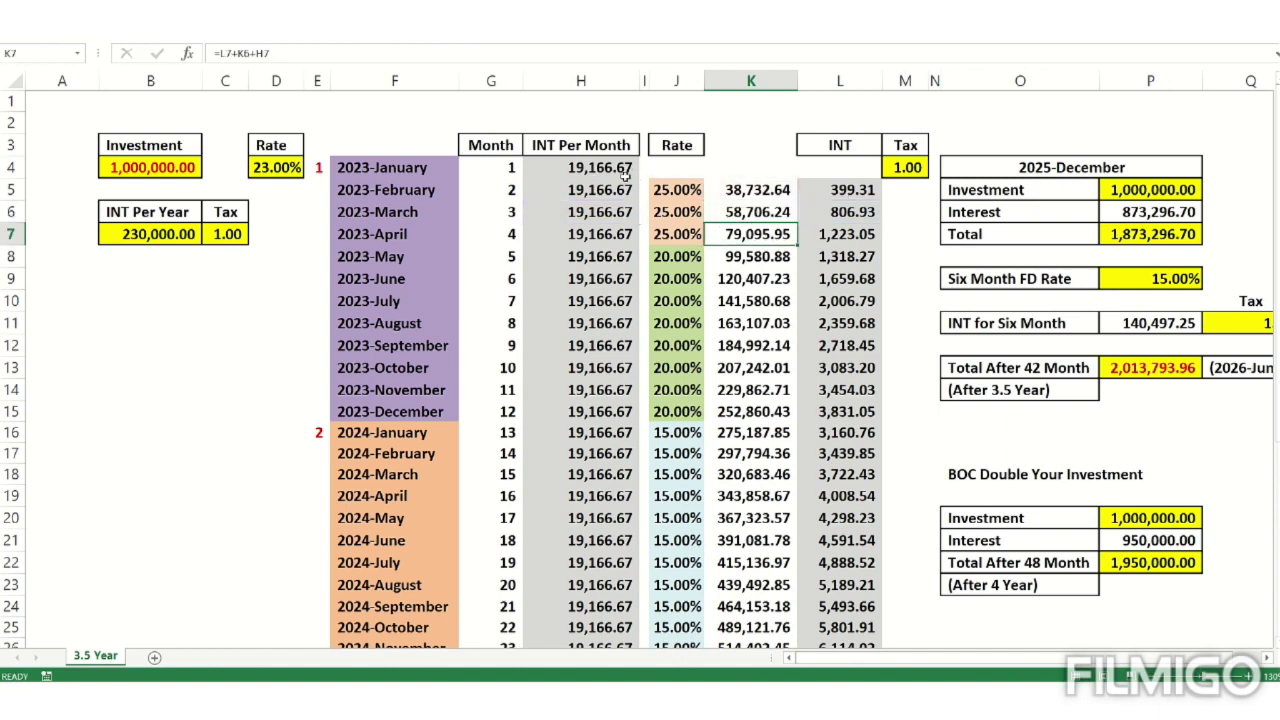
# - Inspect how K6 adds the prior balance and monthly interest, and highlight the January to March 2023 monthly interest in H4:H6
pyautogui.click(742, 190)
pyautogui.click(757, 212)
pyautogui.doubleClick(757, 212)
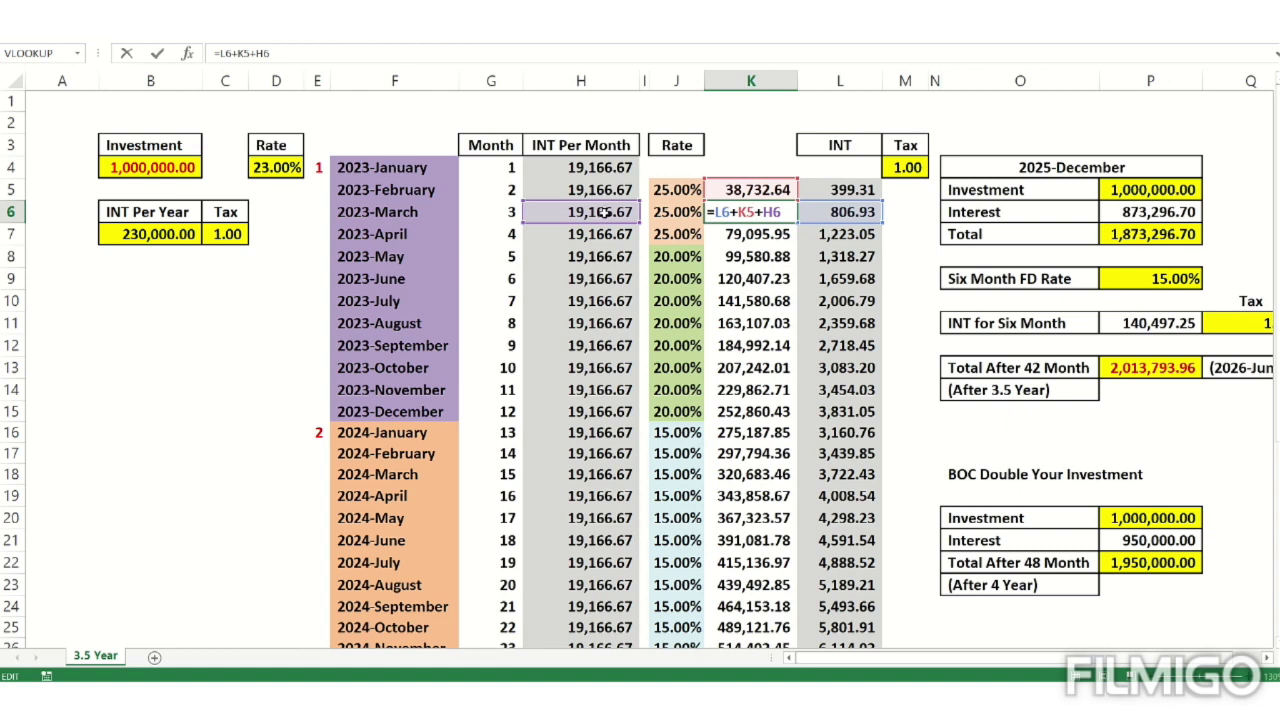
pyautogui.press('Return')
pyautogui.moveTo(608, 166); pyautogui.dragTo(606, 212)
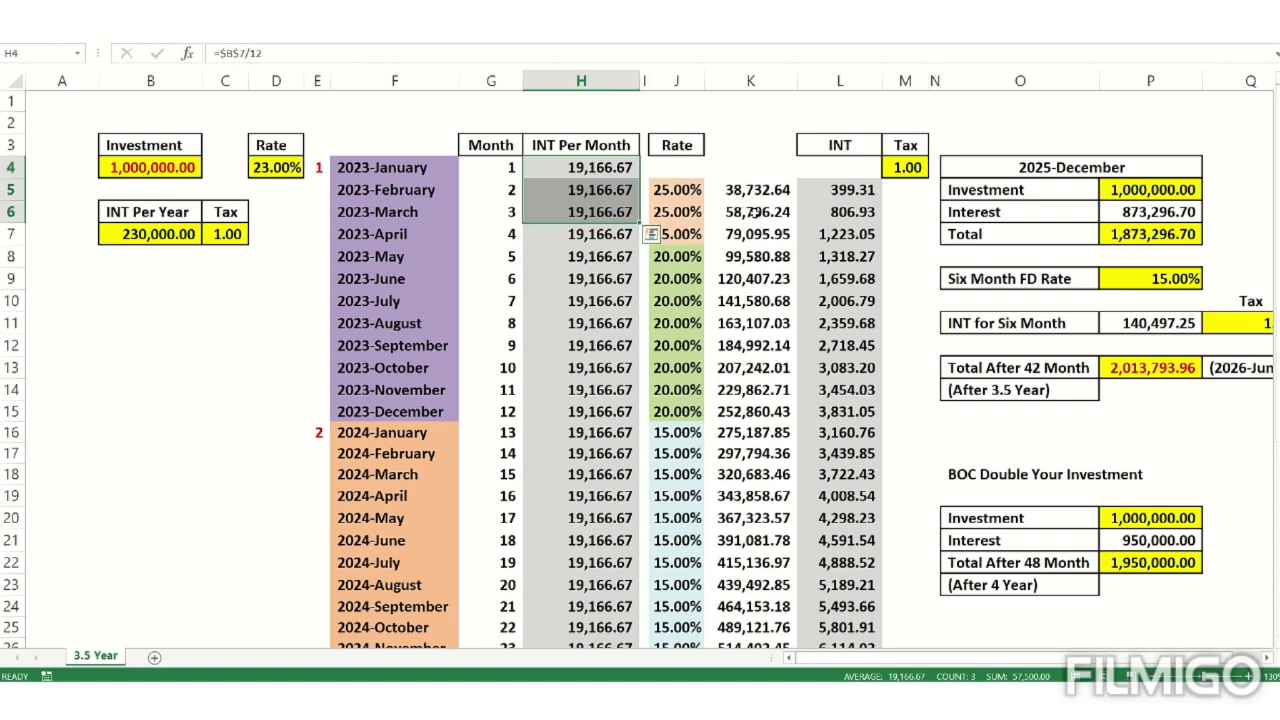
# - Inspect the total of the 36 monthly interest payments in H40, below 2025-December
pyautogui.scroll(-5, 742, 276)
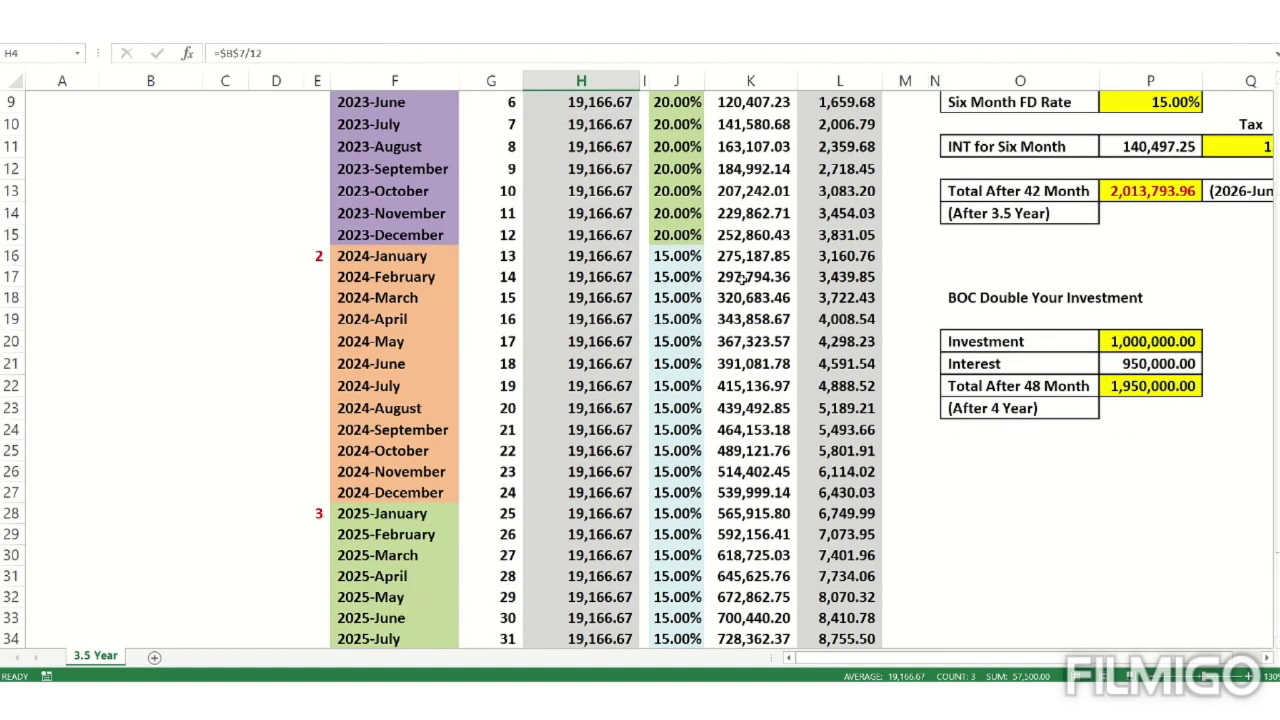
pyautogui.scroll(-3, 738, 278)
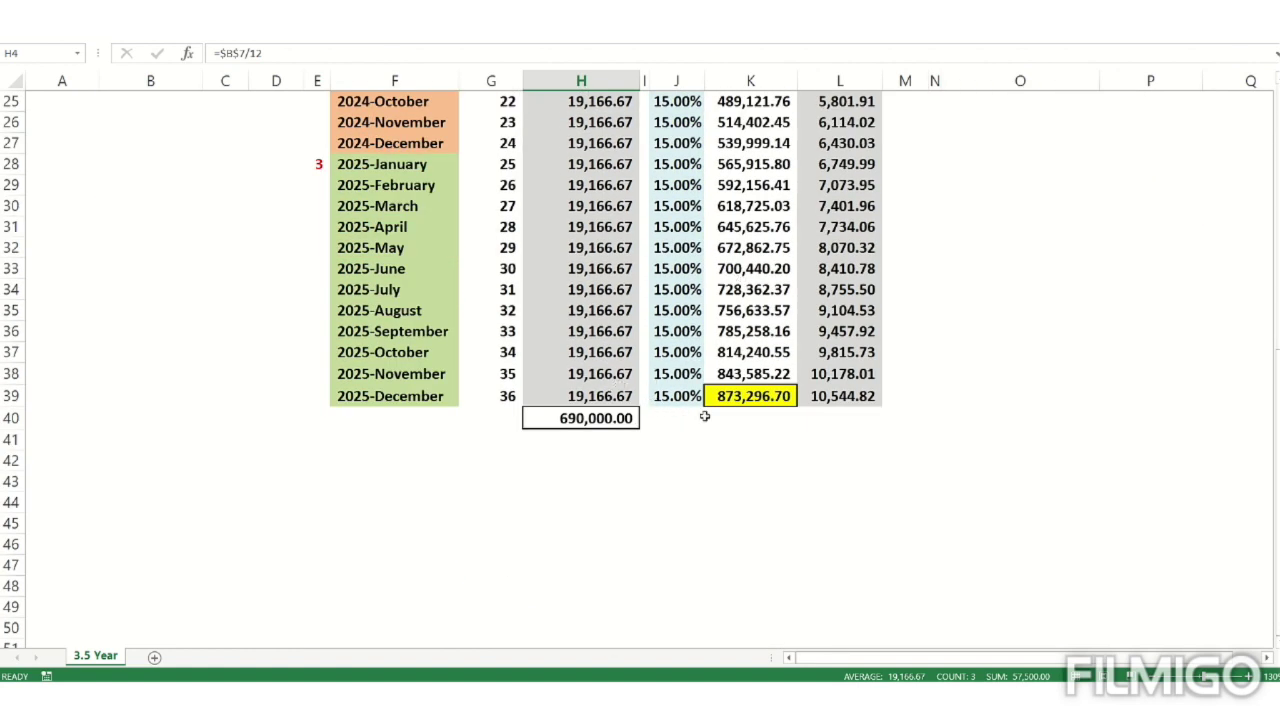
pyautogui.doubleClick(594, 420)
pyautogui.press('Tab')
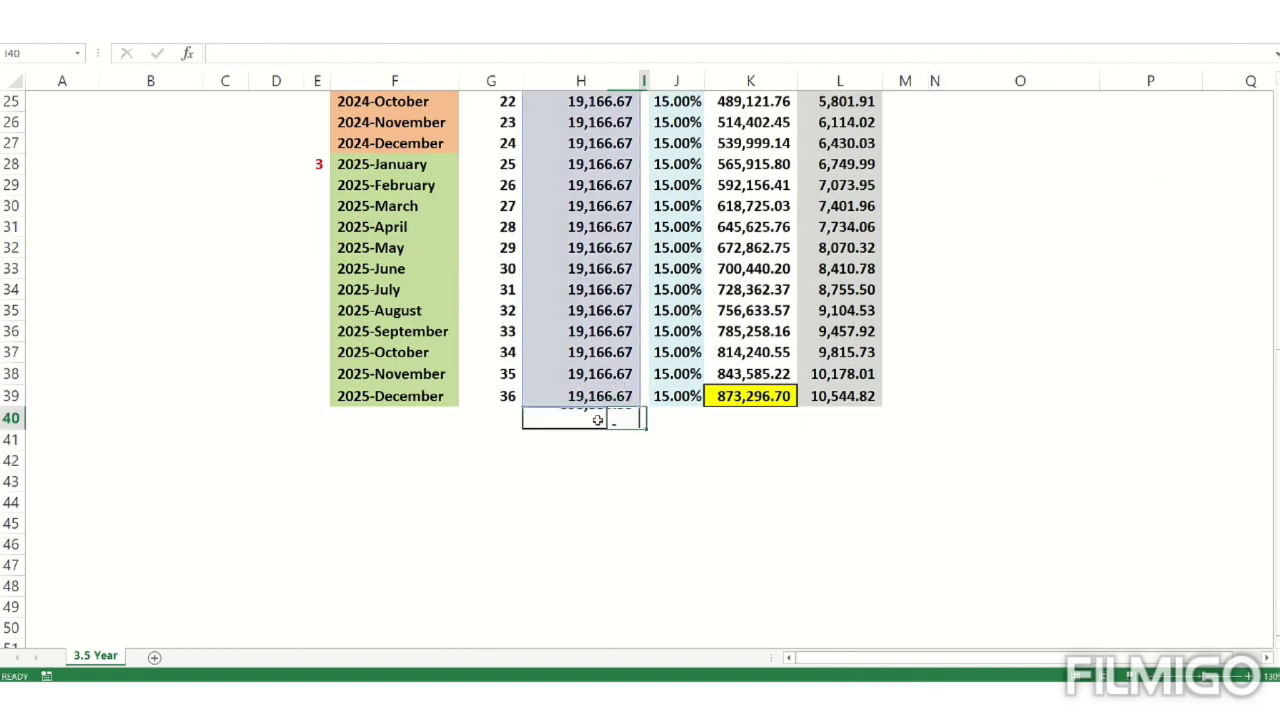
pyautogui.doubleClick(600, 420)
pyautogui.press('Escape')
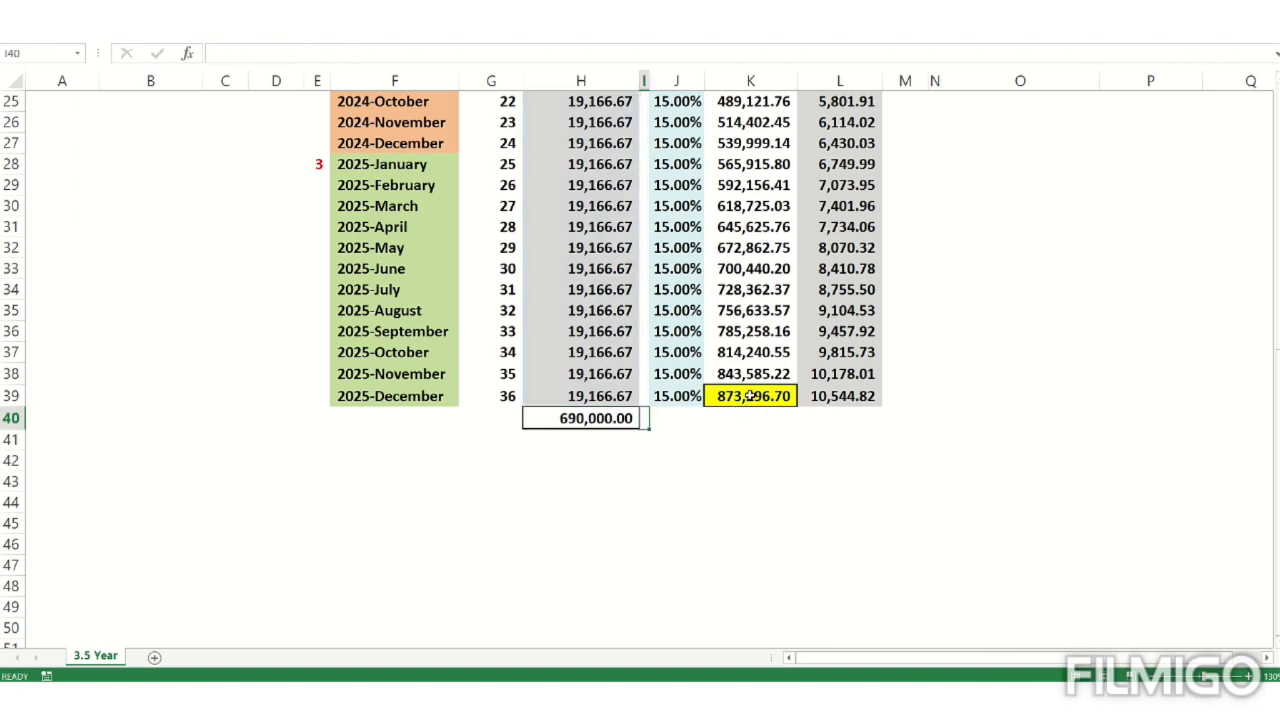
# - Inspect the accumulated balance formula for 2025-December in K39
pyautogui.doubleClick(750, 396)
pyautogui.press('Escape')
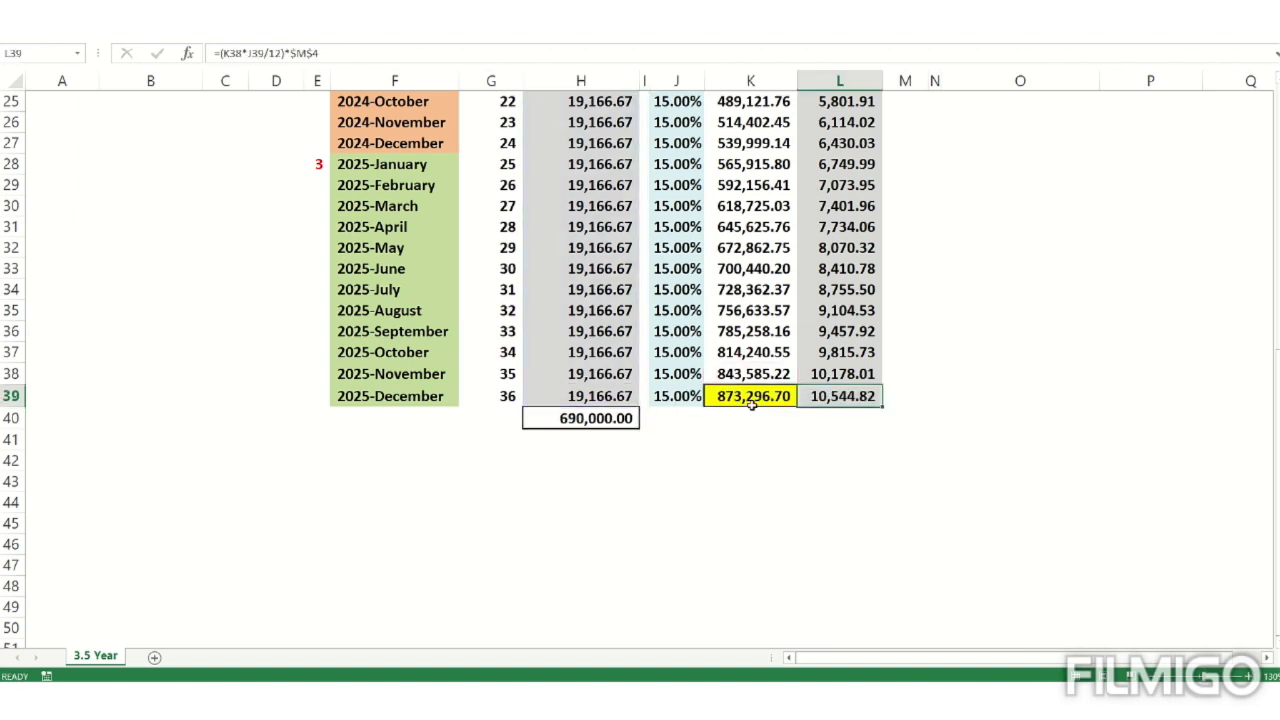
pyautogui.doubleClick(751, 396)
pyautogui.press('Escape')
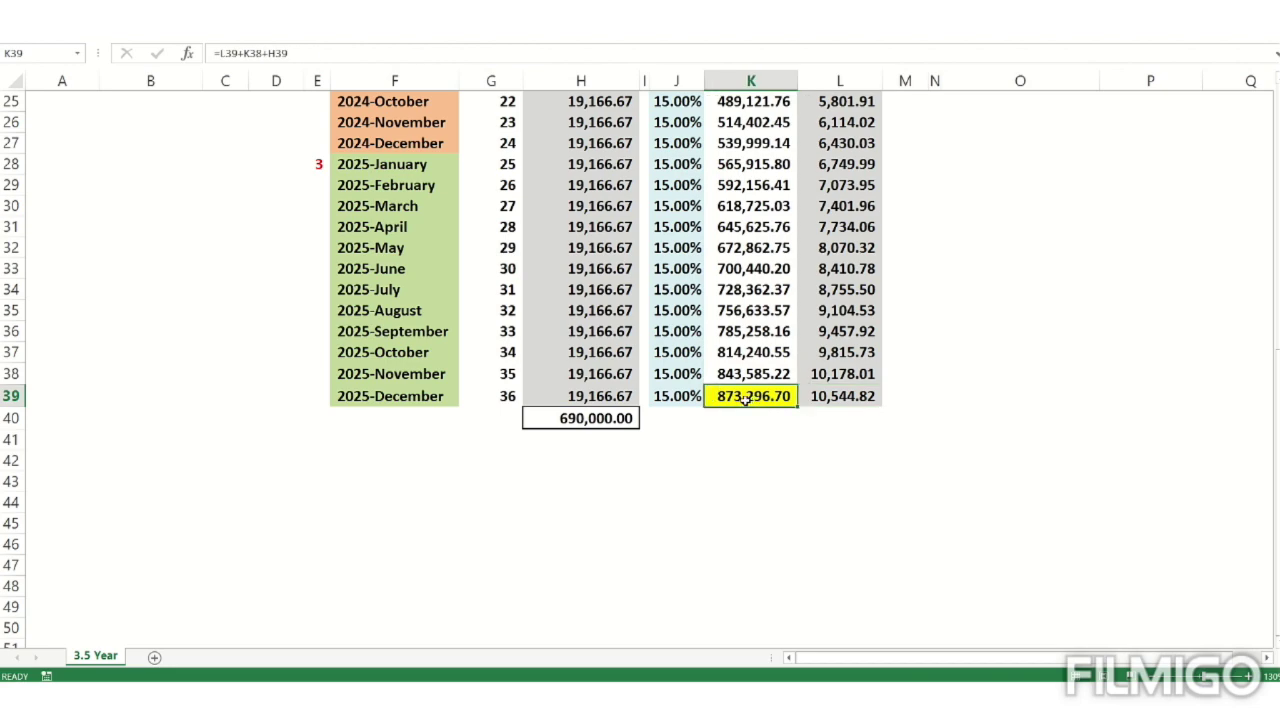
# - Review the Investment and Interest figures in P5 and P6 of the 2025-December summary table
pyautogui.scroll(8, 748, 398)
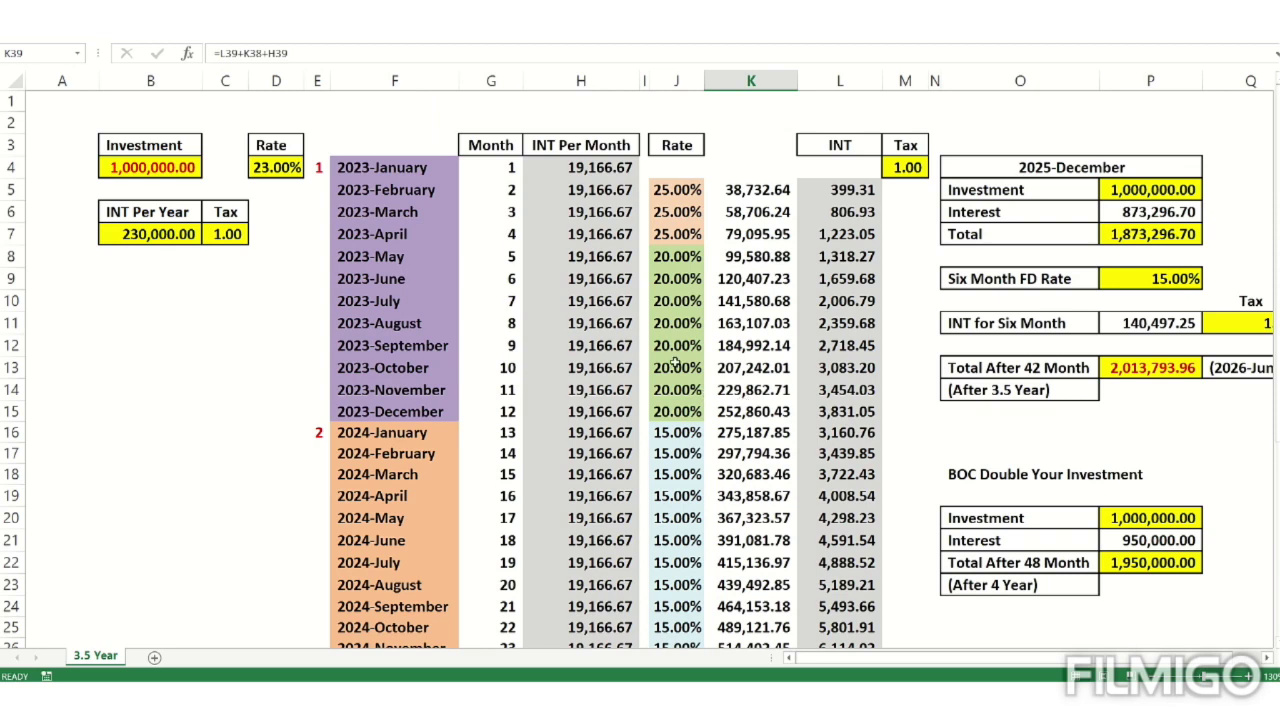
pyautogui.click(1003, 205)
pyautogui.press('Right')
pyautogui.press('Right')
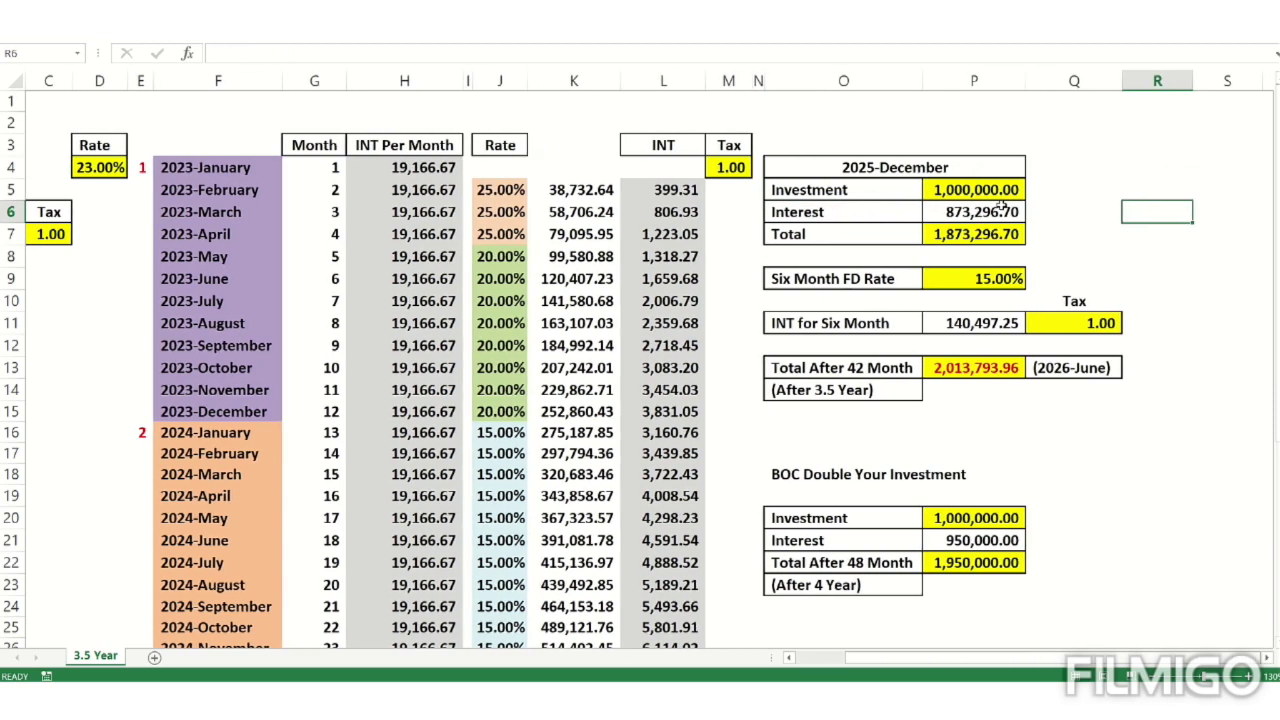
pyautogui.click(872, 167)
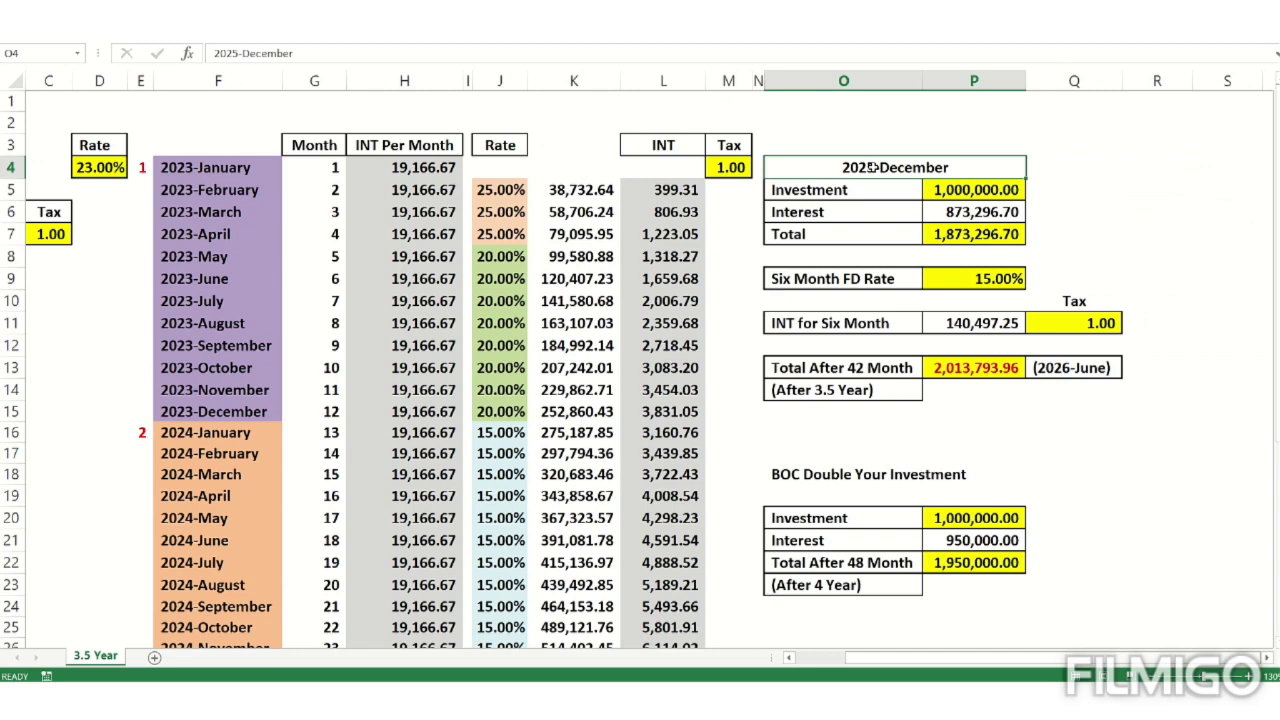
pyautogui.doubleClick(955, 187)
pyautogui.press('Tab')
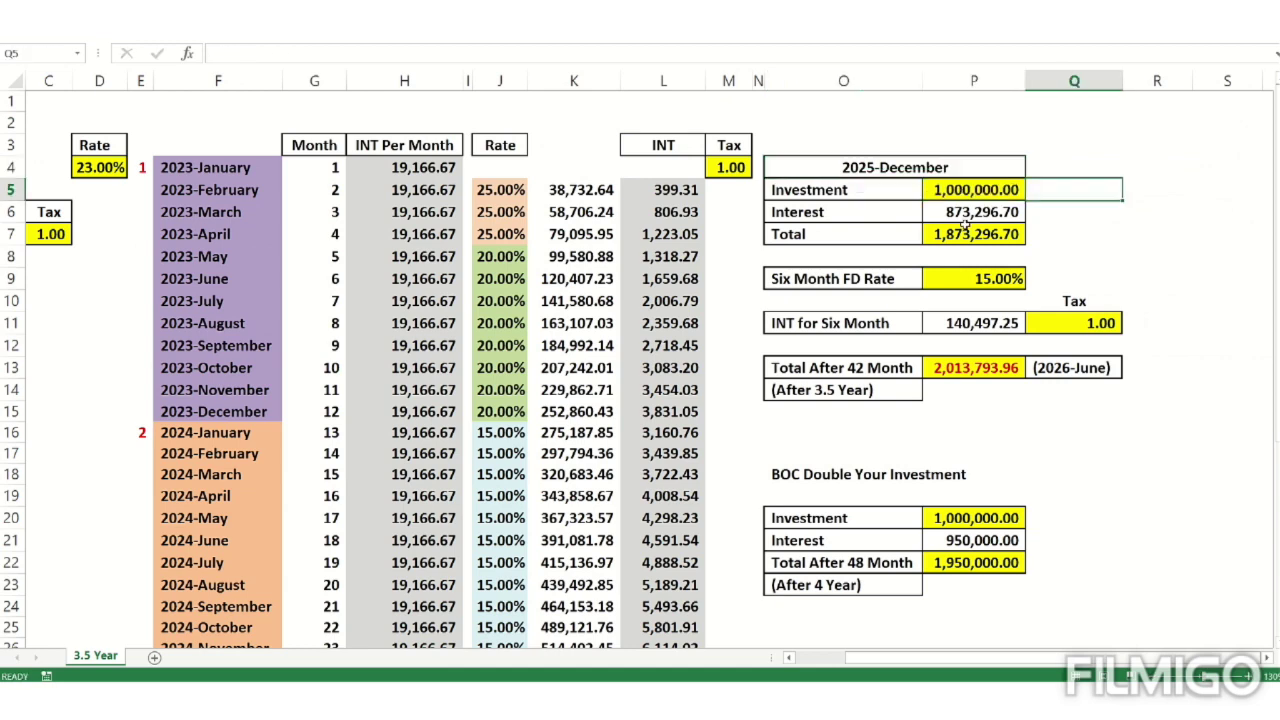
pyautogui.doubleClick(967, 213)
pyautogui.press('Tab')
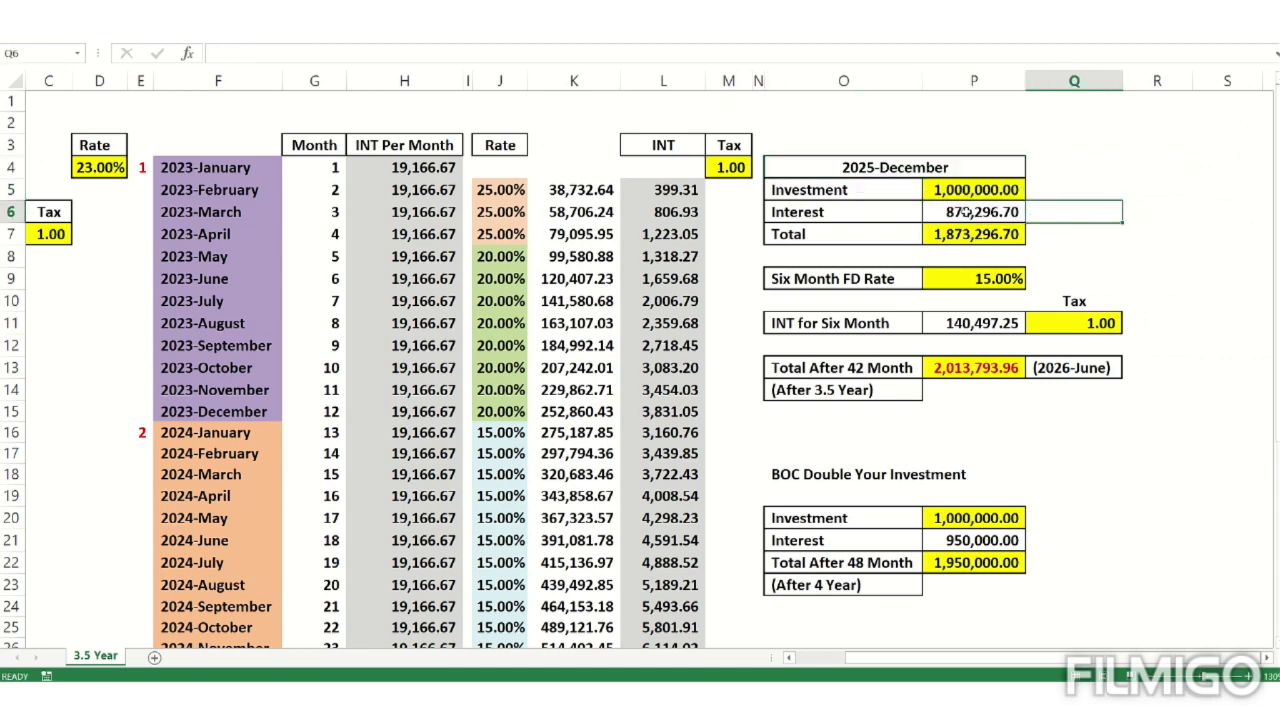
# - Trace the summary's Interest figure back to the 2025-December accumulated balance in K39
pyautogui.scroll(-5, 532, 455)
pyautogui.scroll(-4, 532, 455)
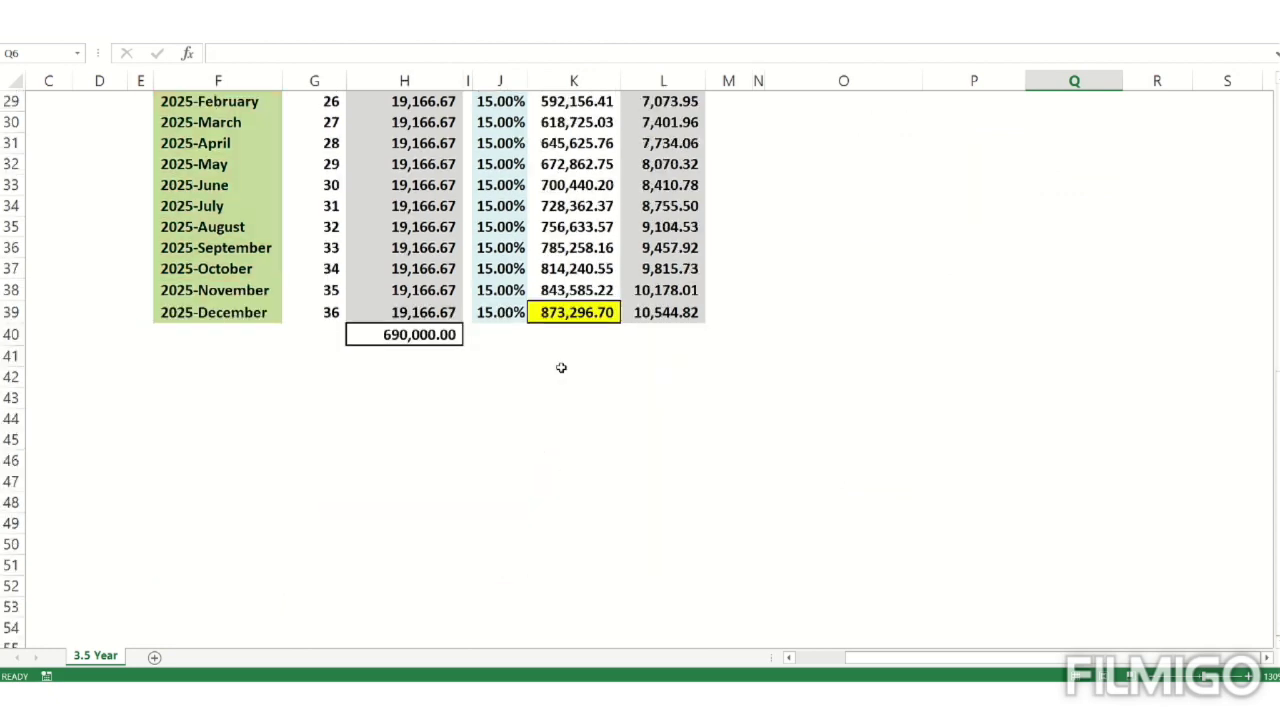
pyautogui.doubleClick(578, 312)
pyautogui.press('Escape')
# - Inspect the Total formula in P7 and highlight the whole 2025-December summary table
pyautogui.scroll(9, 955, 212)
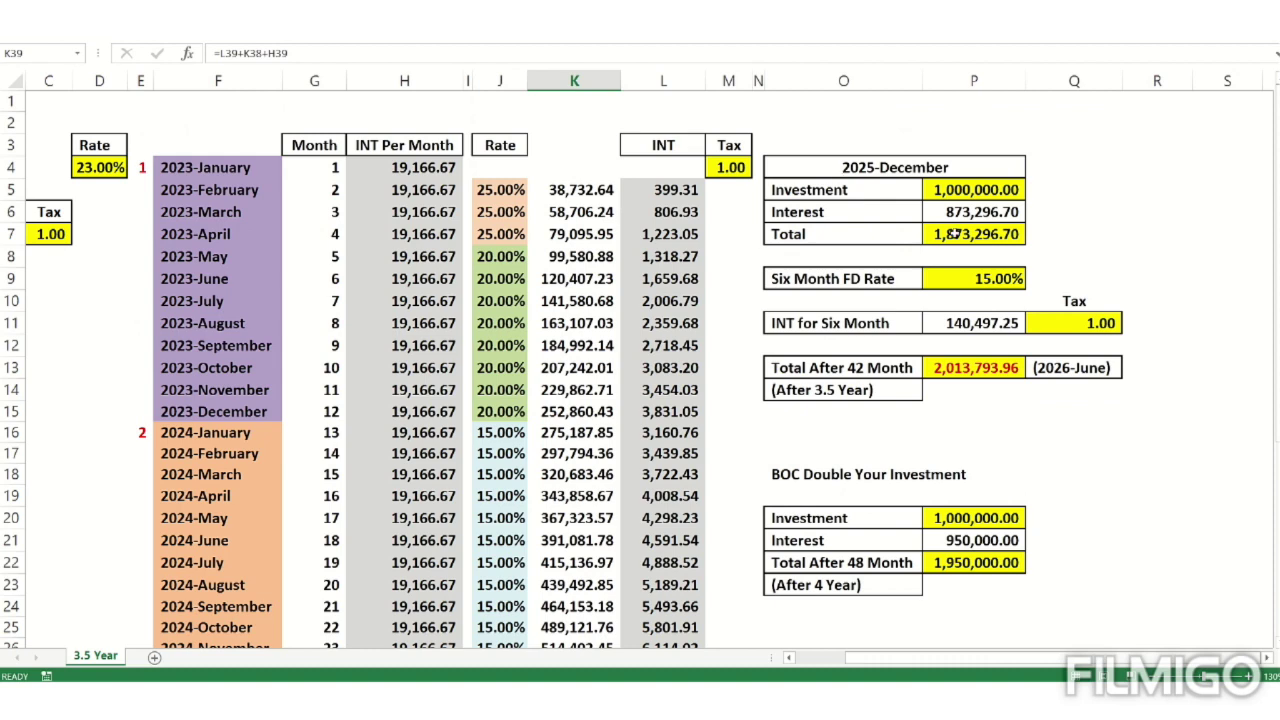
pyautogui.doubleClick(956, 234)
pyautogui.press('Escape')
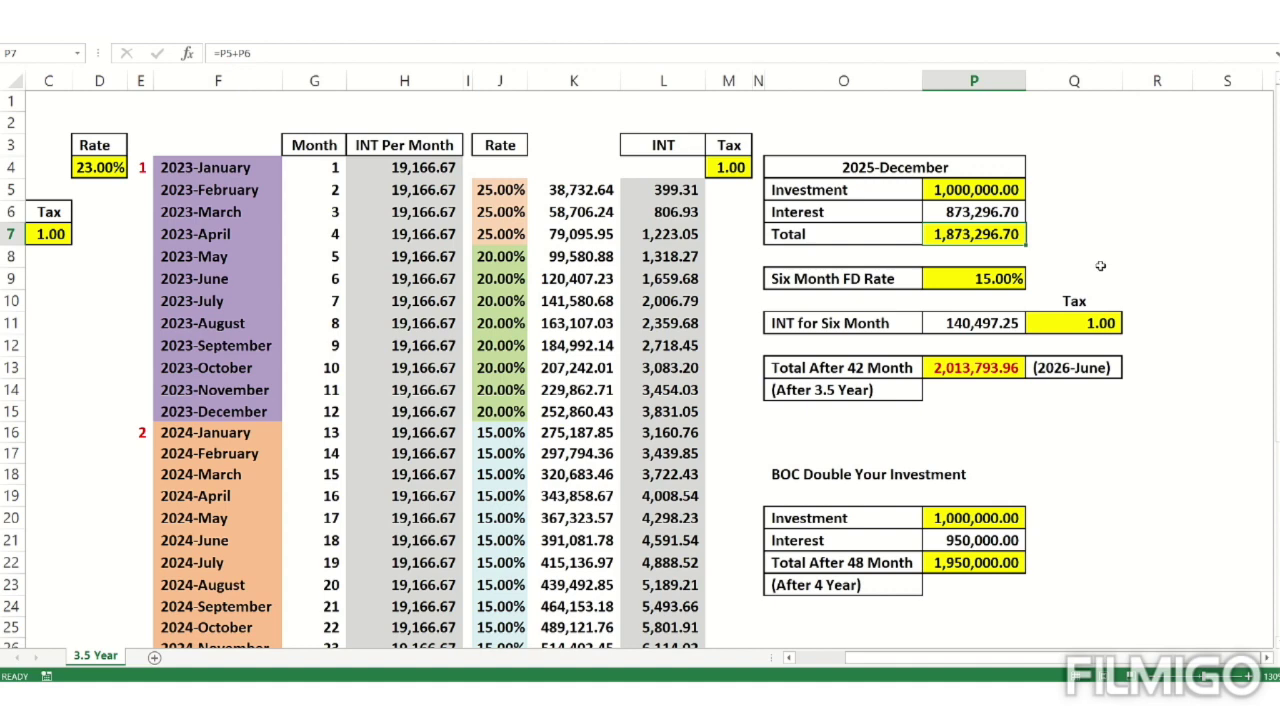
pyautogui.moveTo(797, 164); pyautogui.dragTo(902, 239)
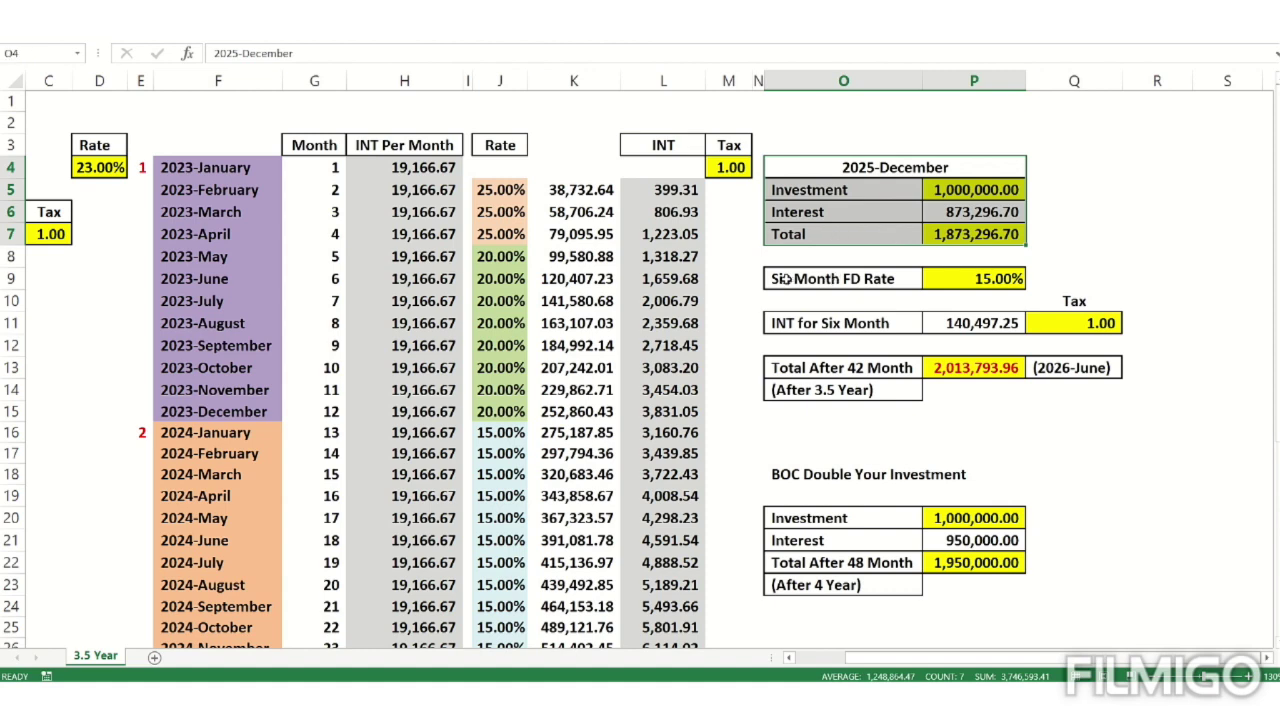
# - Review the Six Month FD Rate in P9 and the 2025-December total in P7 that it applies to
pyautogui.click(830, 280)
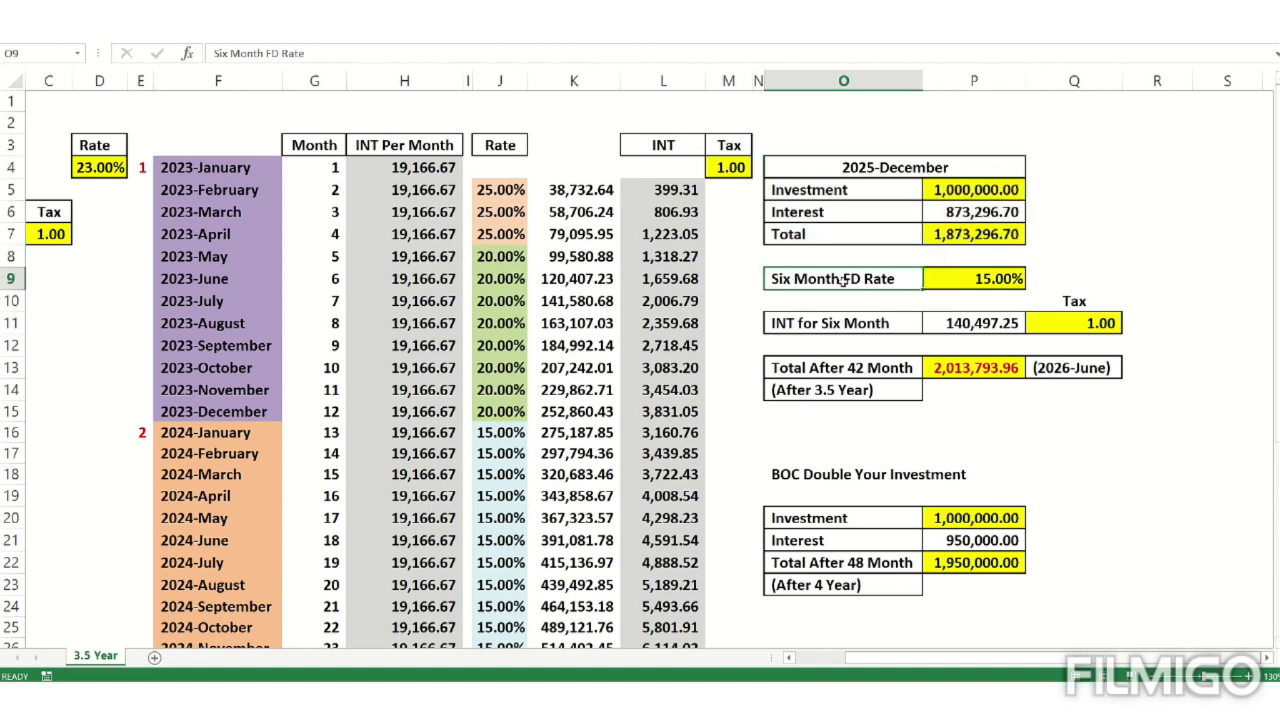
pyautogui.doubleClick(978, 280)
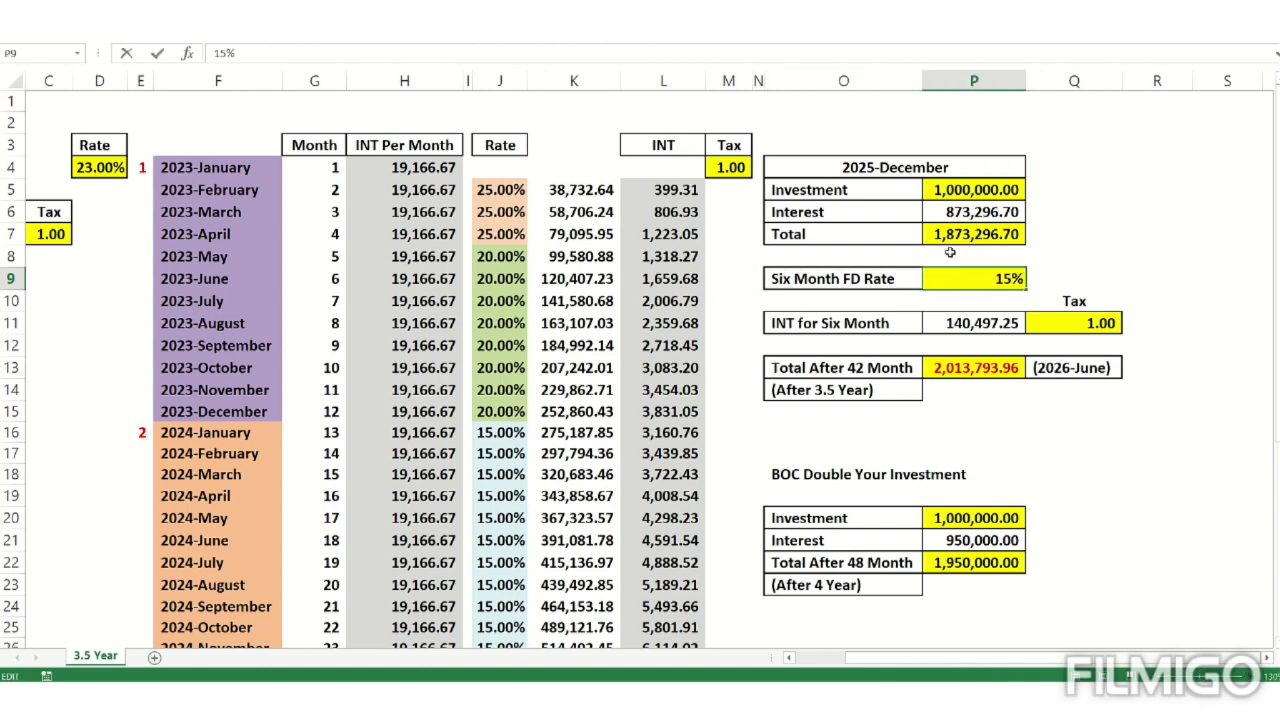
pyautogui.press('Return')
pyautogui.click(960, 234)
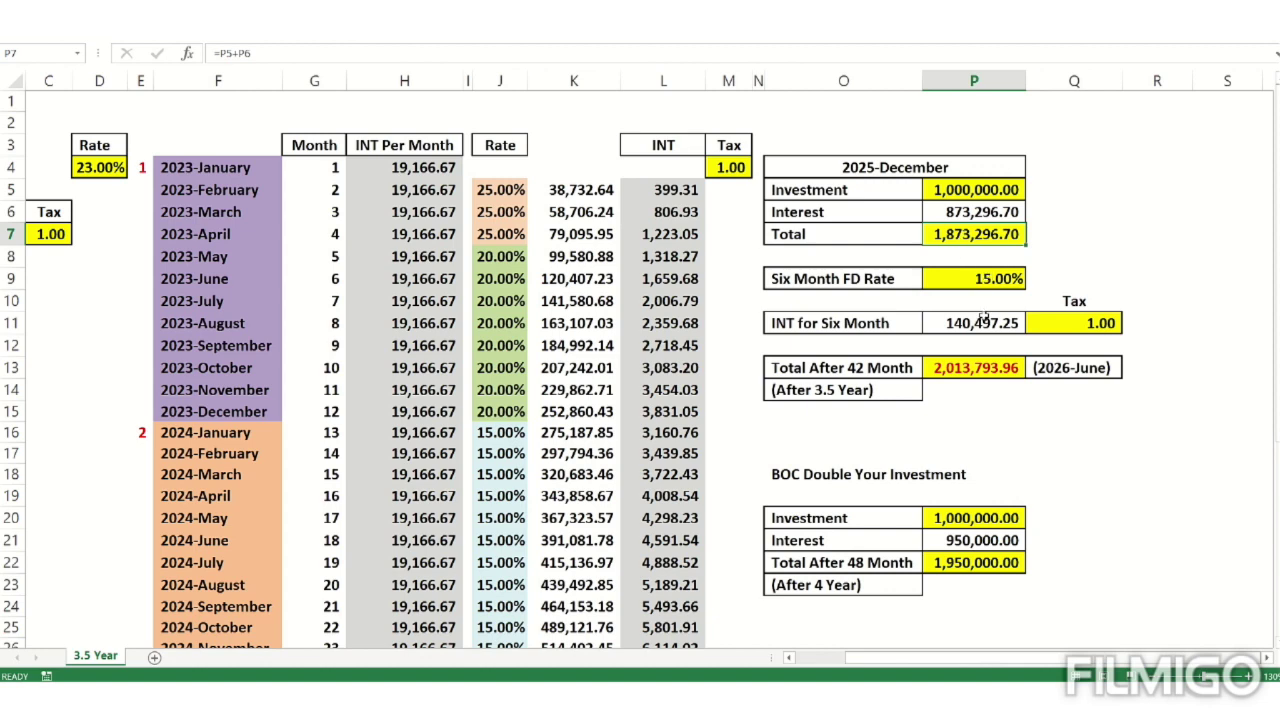
# - Inspect the INT for Six Month formula in P11 and the Total in P7 that it uses
pyautogui.click(980, 322)
pyautogui.doubleClick(980, 322)
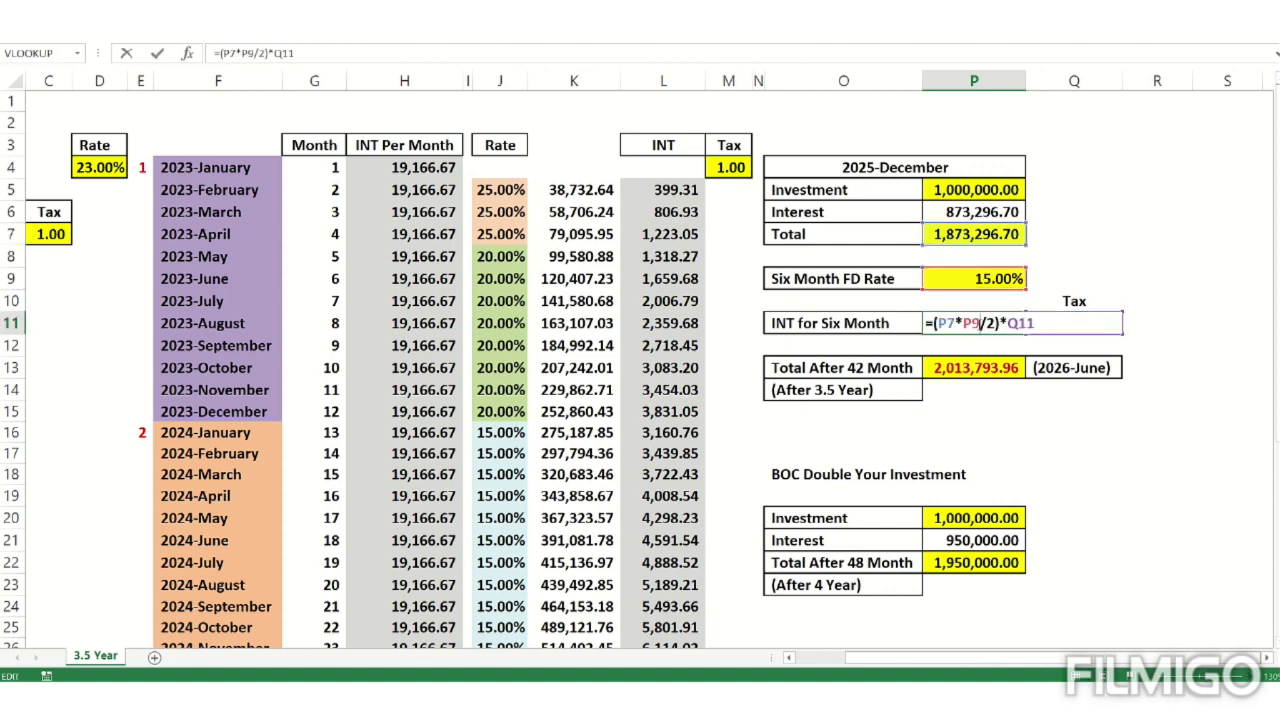
pyautogui.click(1002, 298)
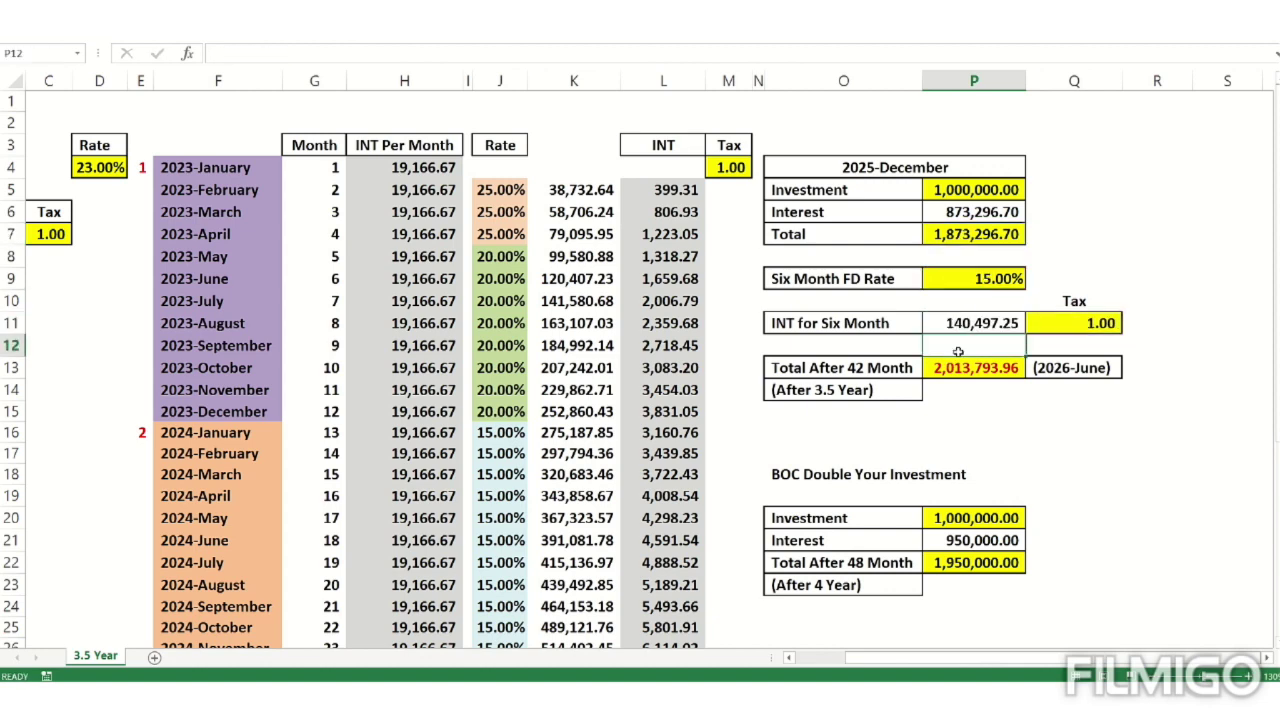
pyautogui.click(981, 322)
pyautogui.doubleClick(981, 322)
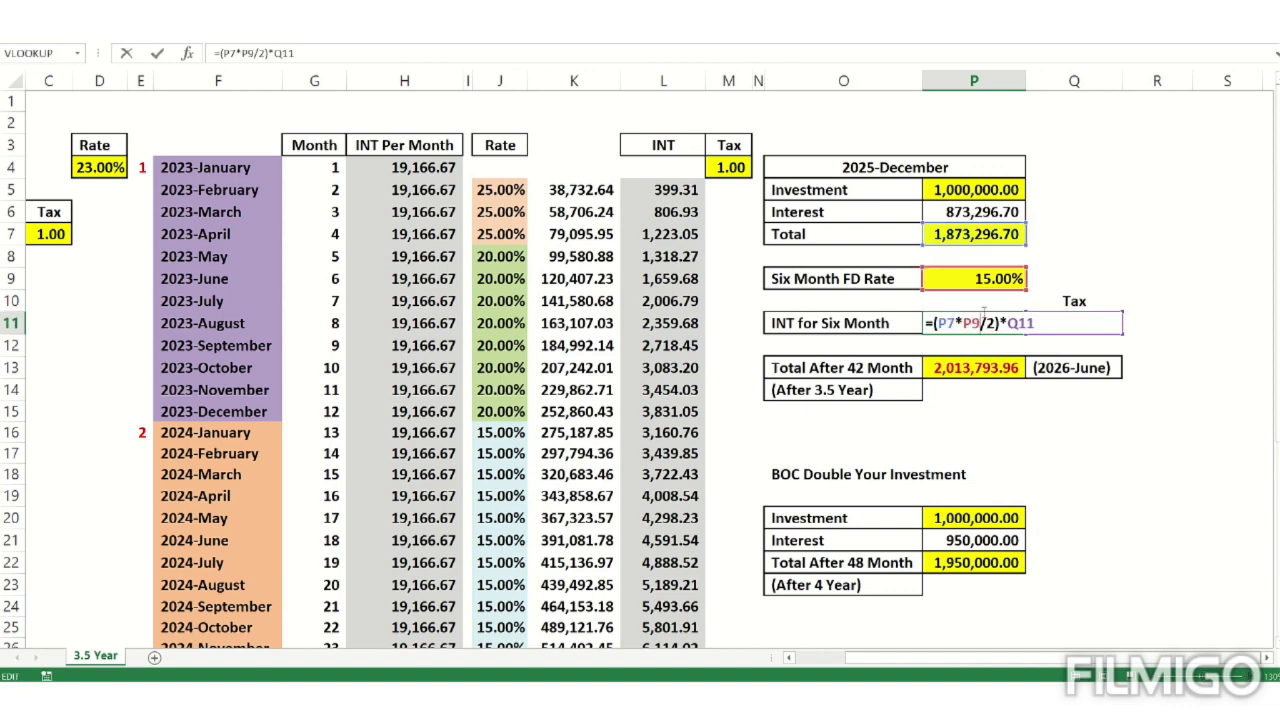
pyautogui.press('Escape')
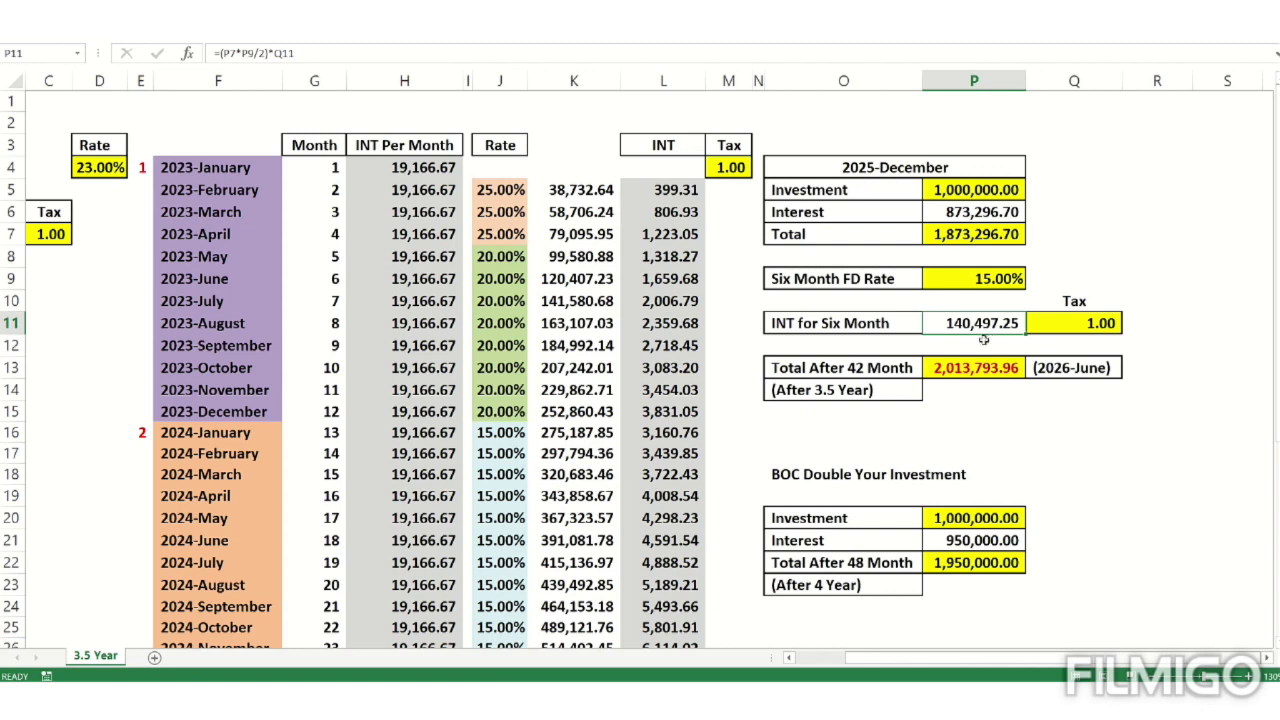
pyautogui.click(975, 235)
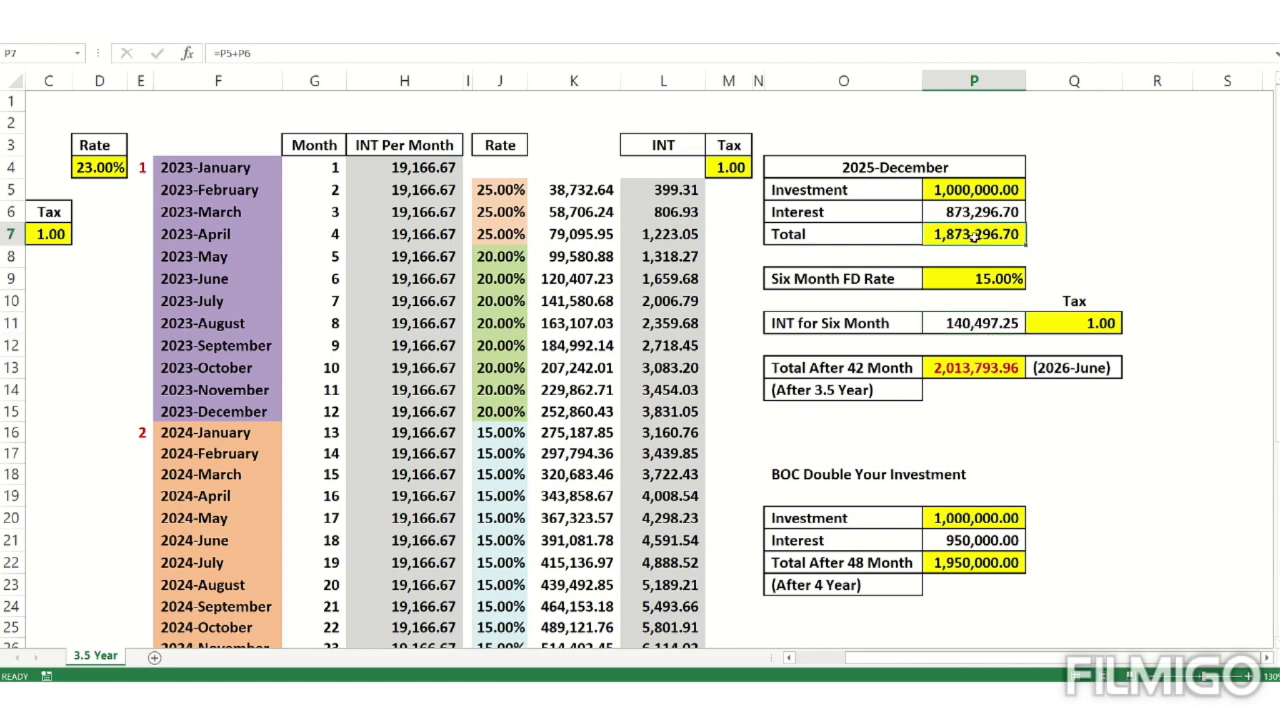
pyautogui.click(972, 323)
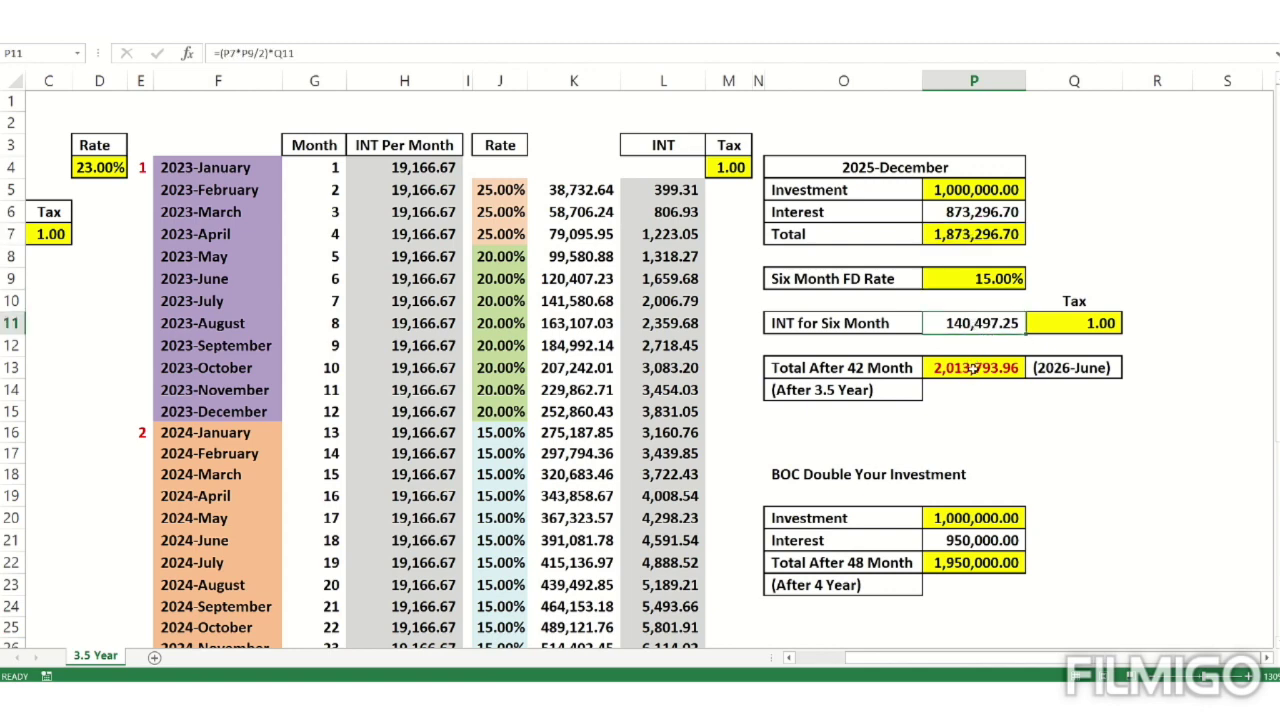
# - Inspect the Total After 42 Month formula in P13 and highlight its labels in O13:O14
pyautogui.doubleClick(975, 368)
pyautogui.press('Tab')
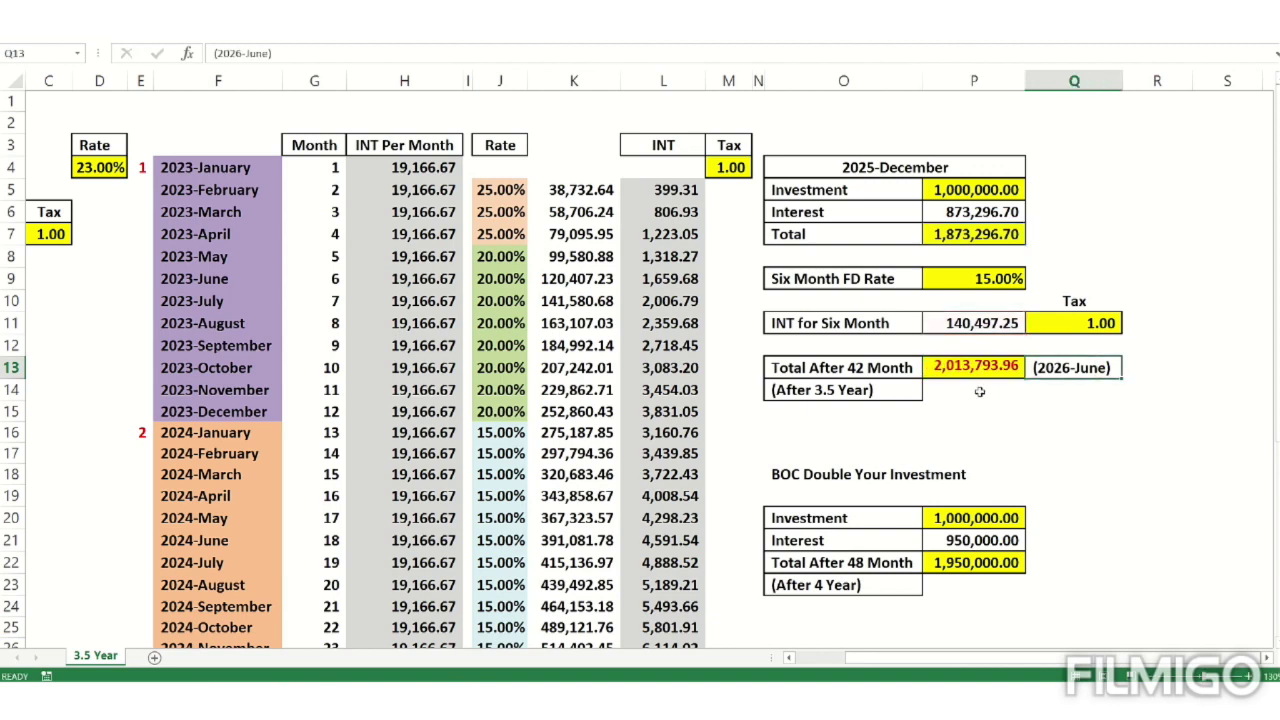
pyautogui.click(972, 366)
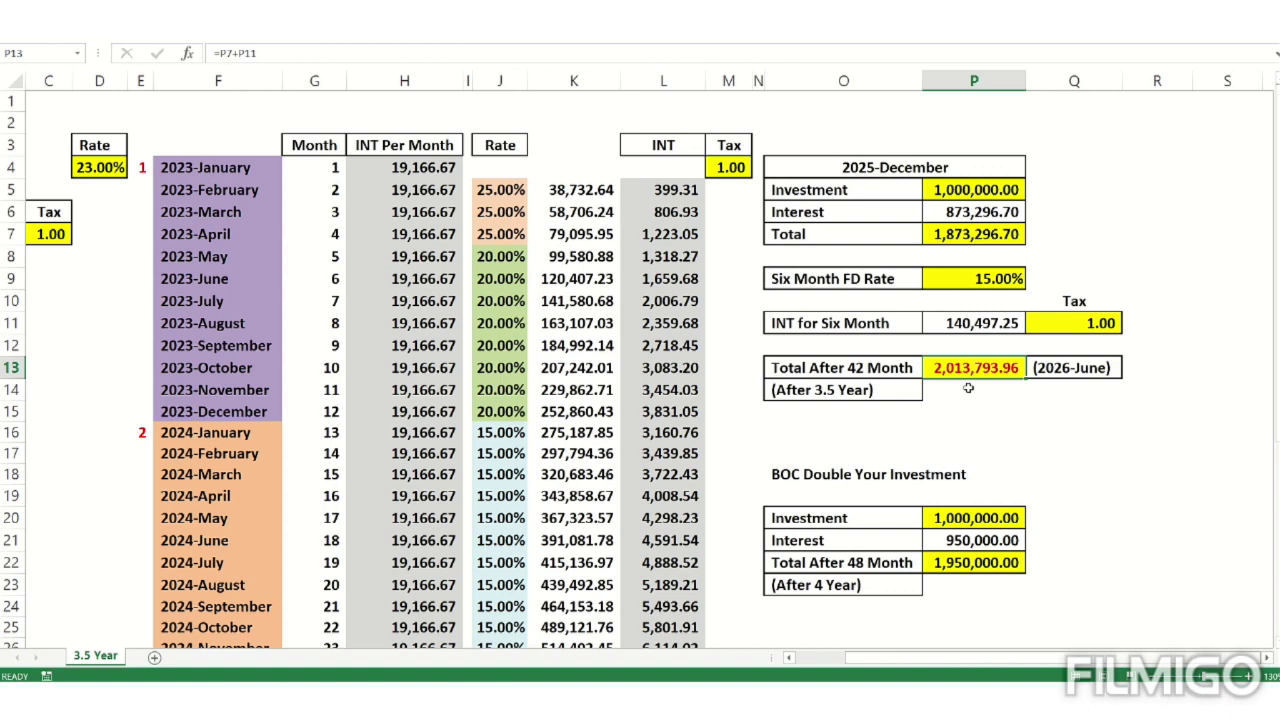
pyautogui.moveTo(862, 370); pyautogui.dragTo(870, 390)
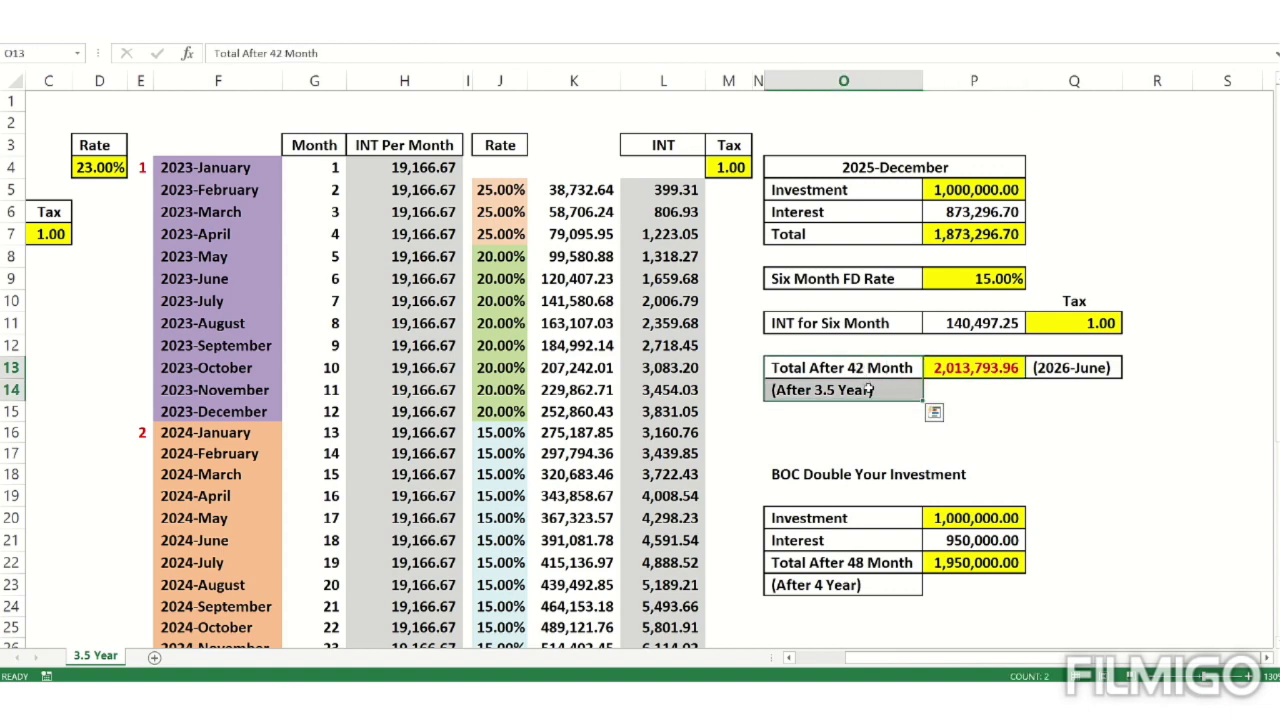
pyautogui.click(945, 366)
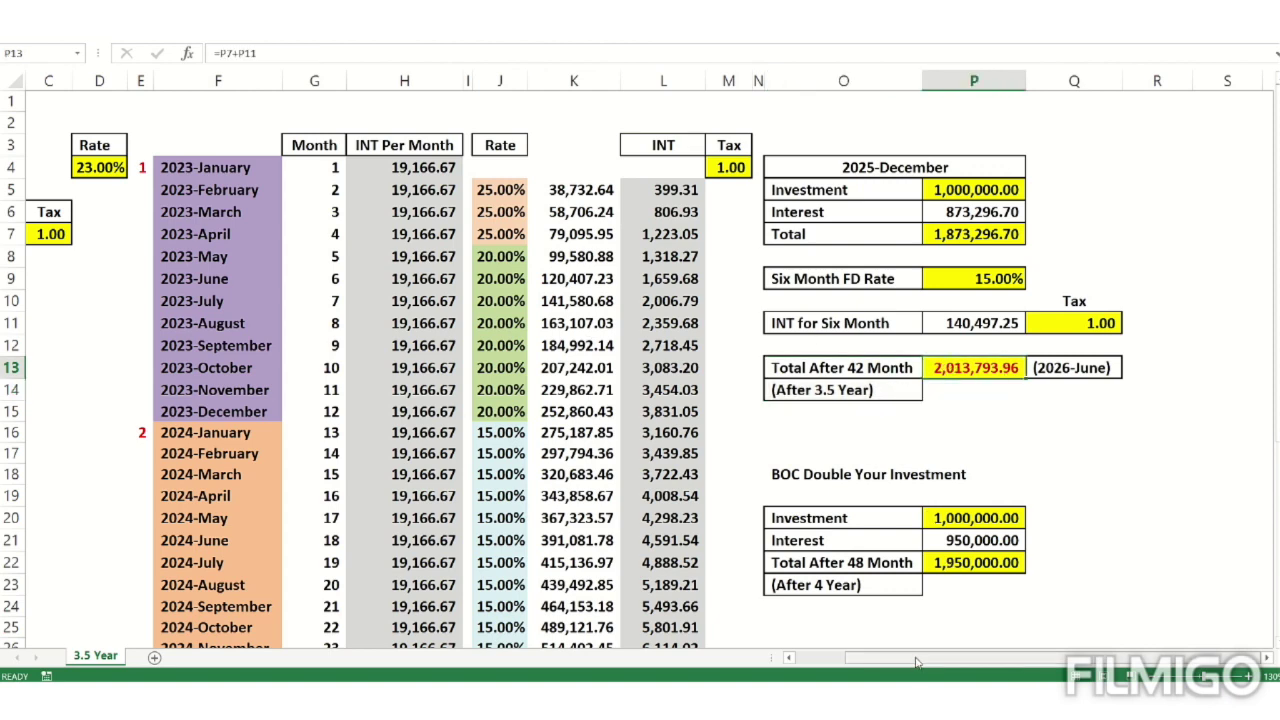
# - Check the INT Per Year formula in B7 and set its Tax factor in C7 to 0.95
pyautogui.hscroll(-3, 292, 314)
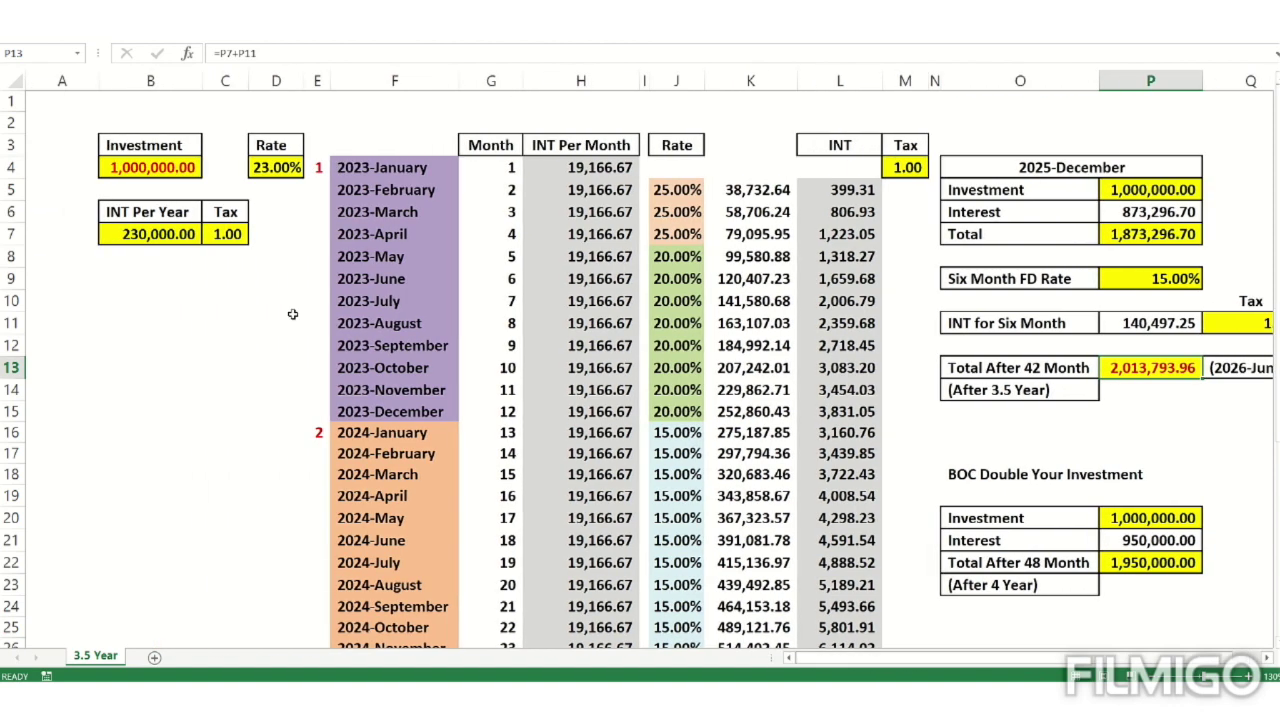
pyautogui.click(229, 234)
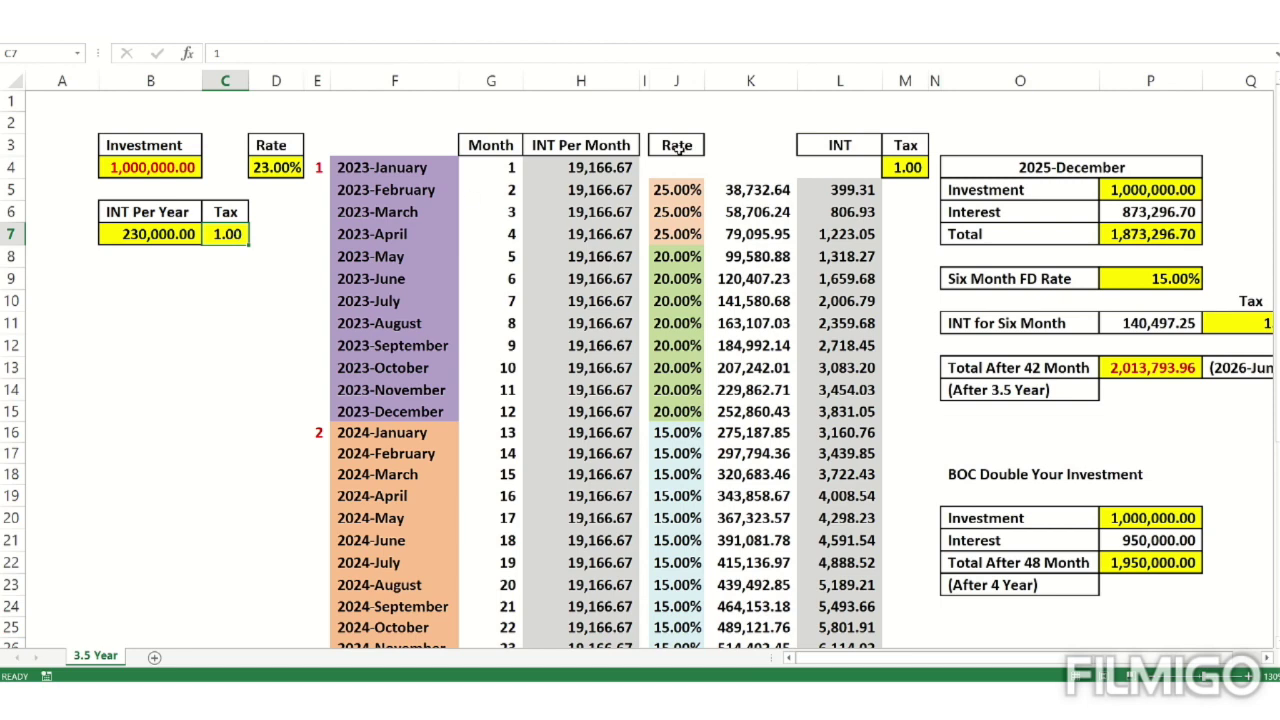
pyautogui.doubleClick(182, 236)
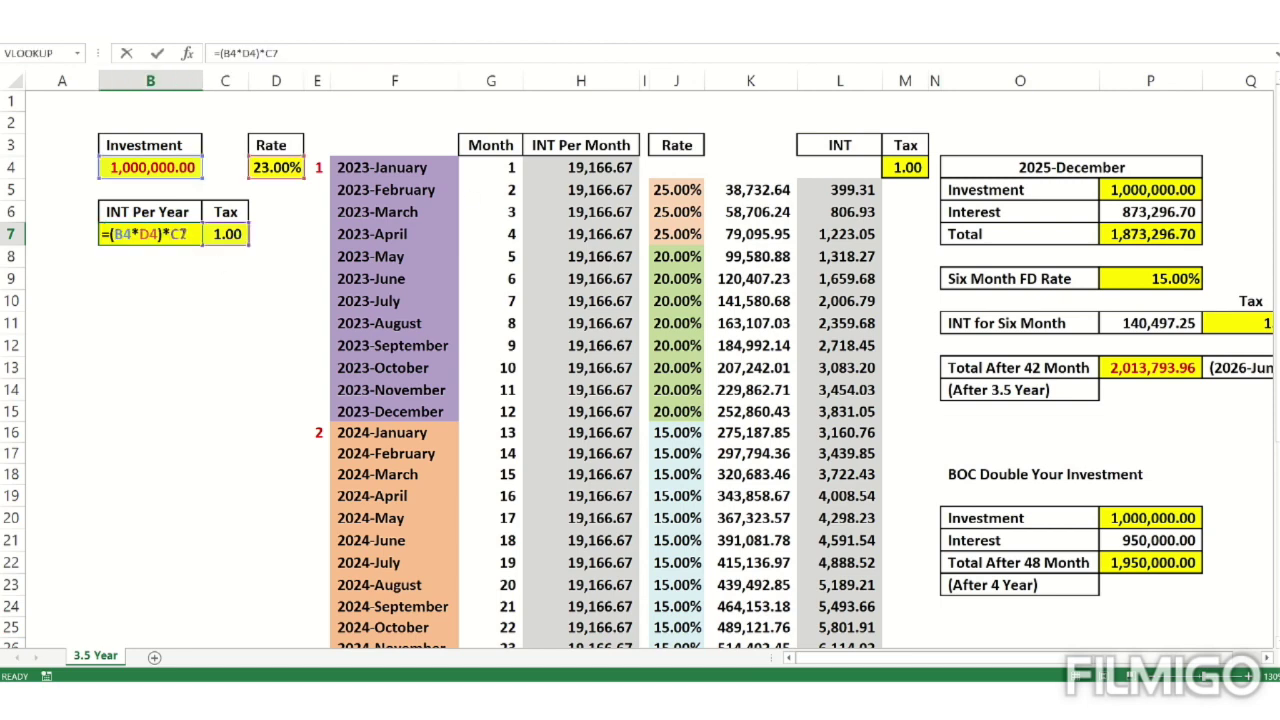
pyautogui.click(222, 238)
pyautogui.write('0.95')
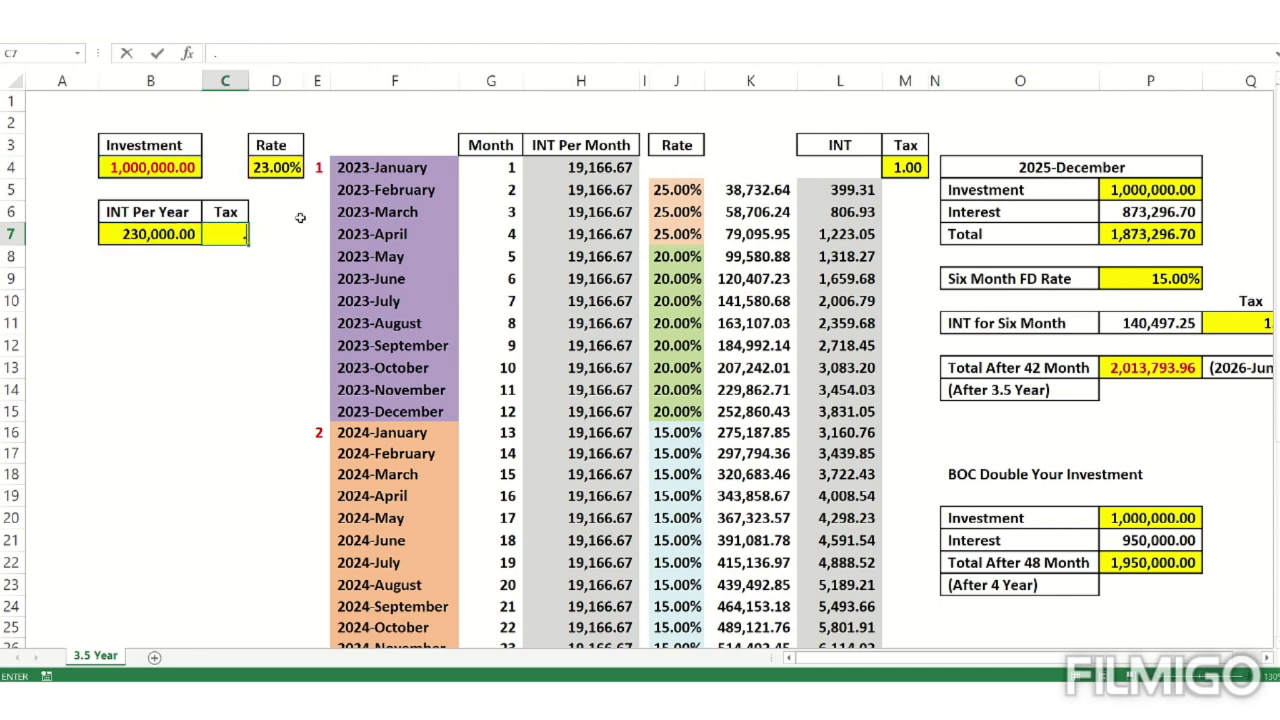
pyautogui.press('Return')
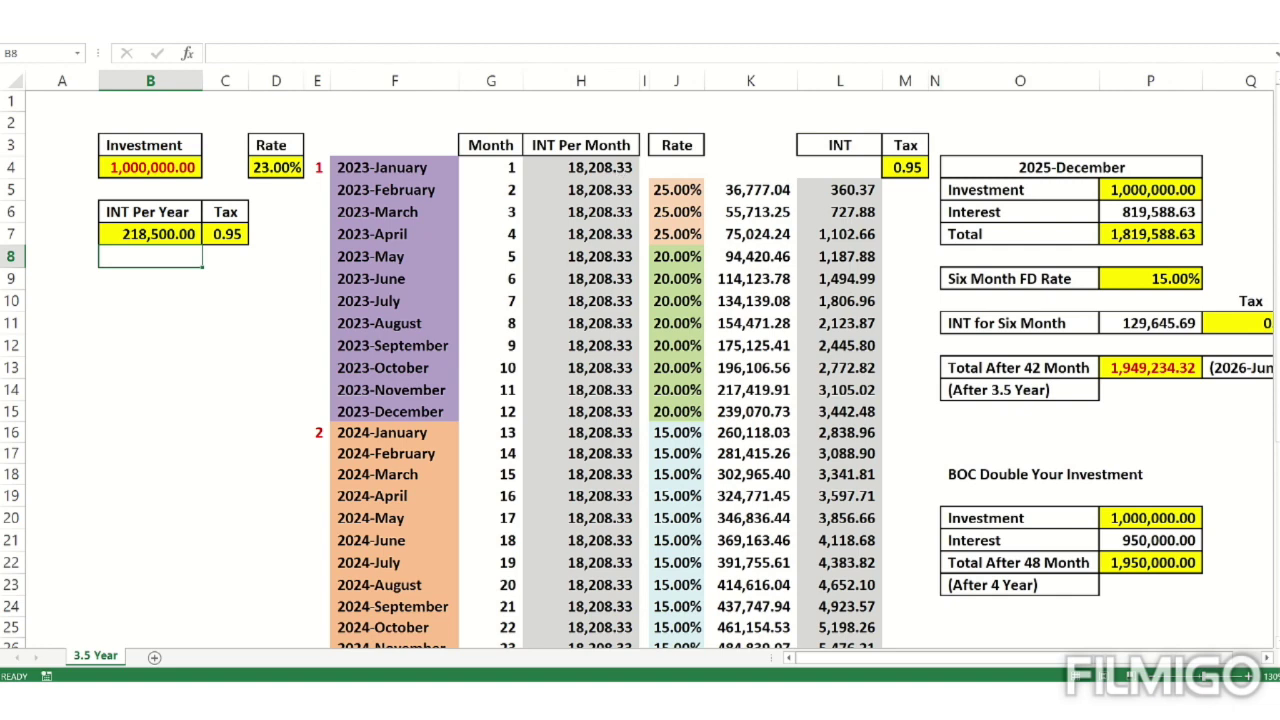
# - Check the INT Per Month formula in H4, review the schedule down to 2025-December, and check the Tax factor in M4
pyautogui.click(617, 172)
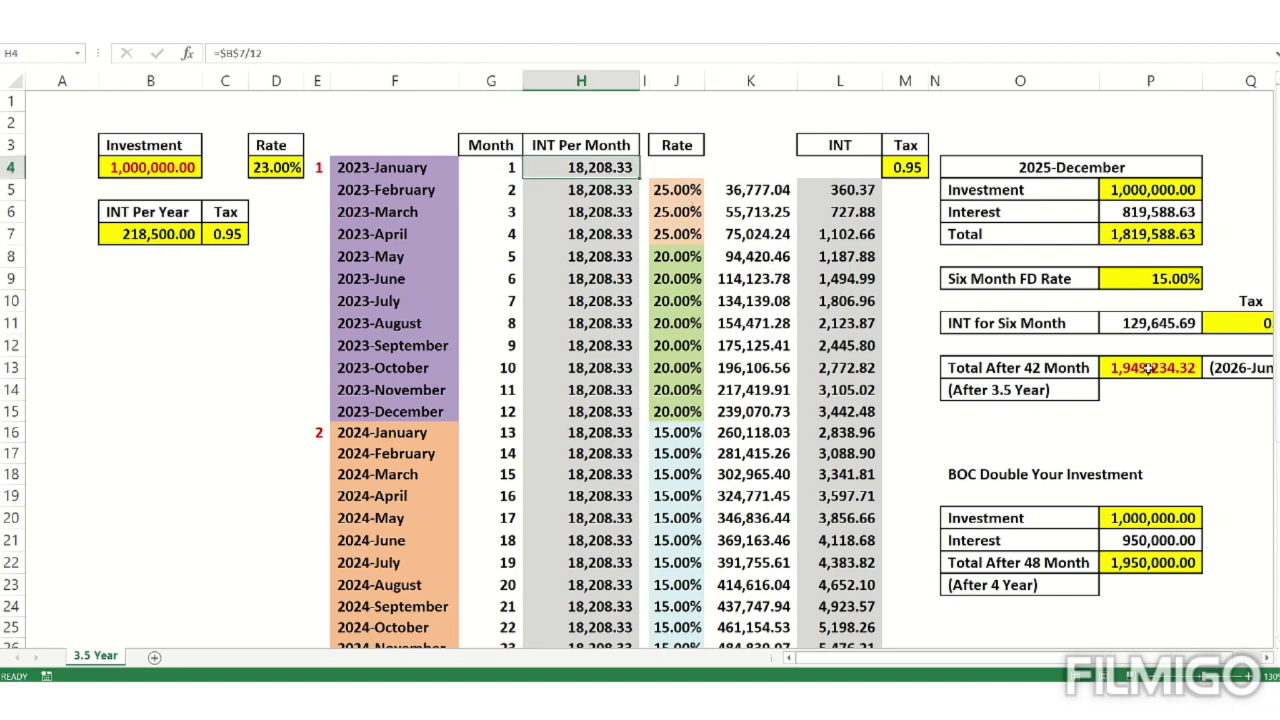
pyautogui.scroll(-7, 760, 345)
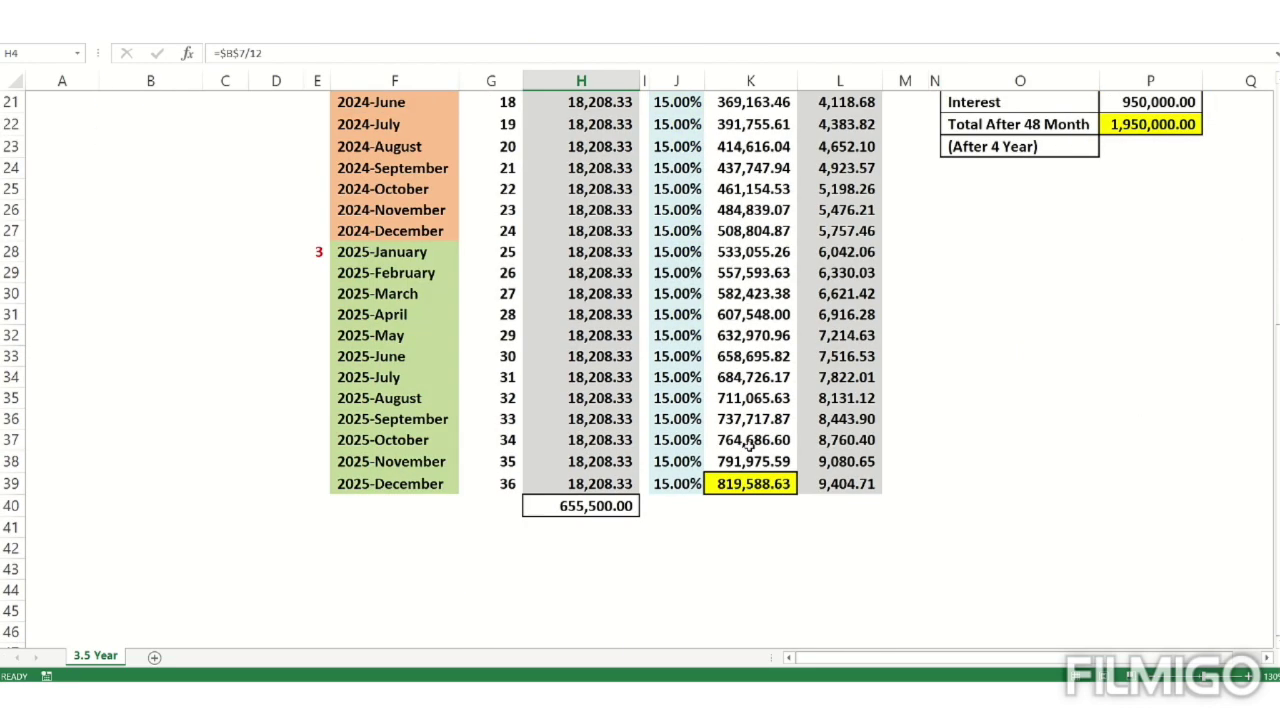
pyautogui.scroll(7, 748, 447)
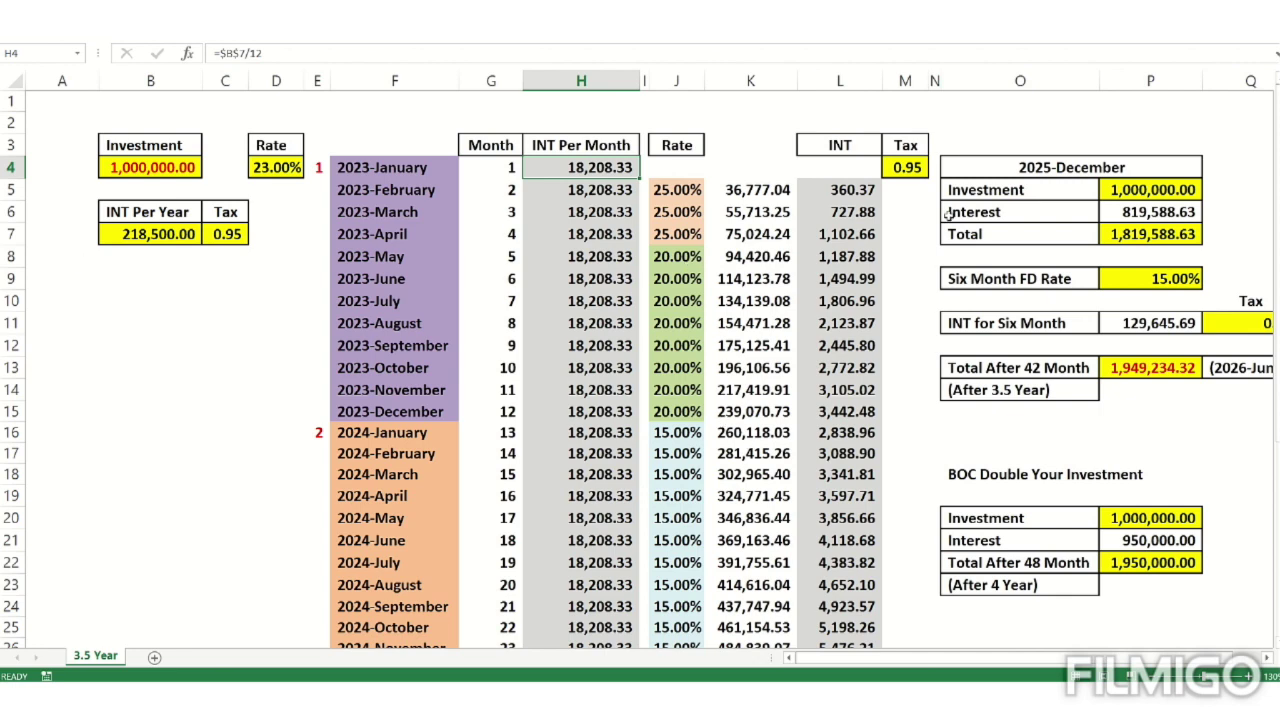
pyautogui.click(906, 167)
pyautogui.press('Right')
pyautogui.press('Right')
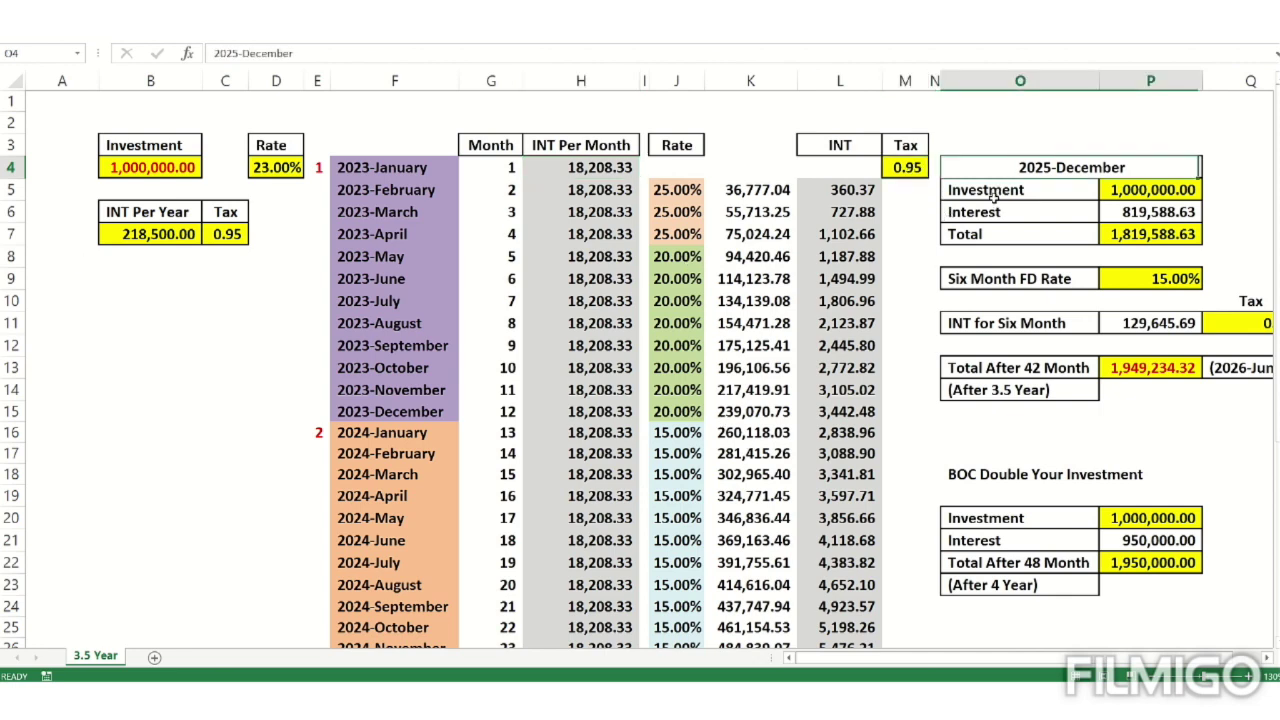
pyautogui.press('Right')
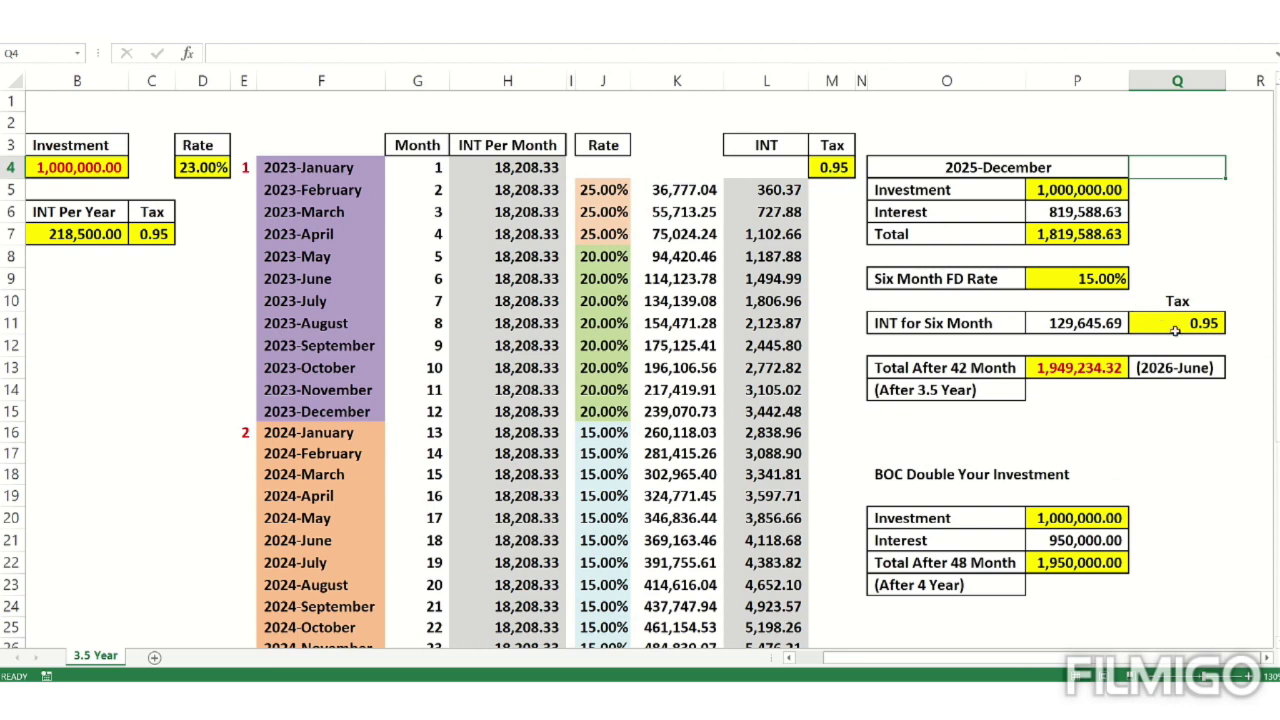
# - Inspect the INT for Six Month formula in P11 and the Total After 42 Month formula in P13
pyautogui.doubleClick(1098, 330)
pyautogui.press('Tab')
pyautogui.doubleClick(1083, 368)
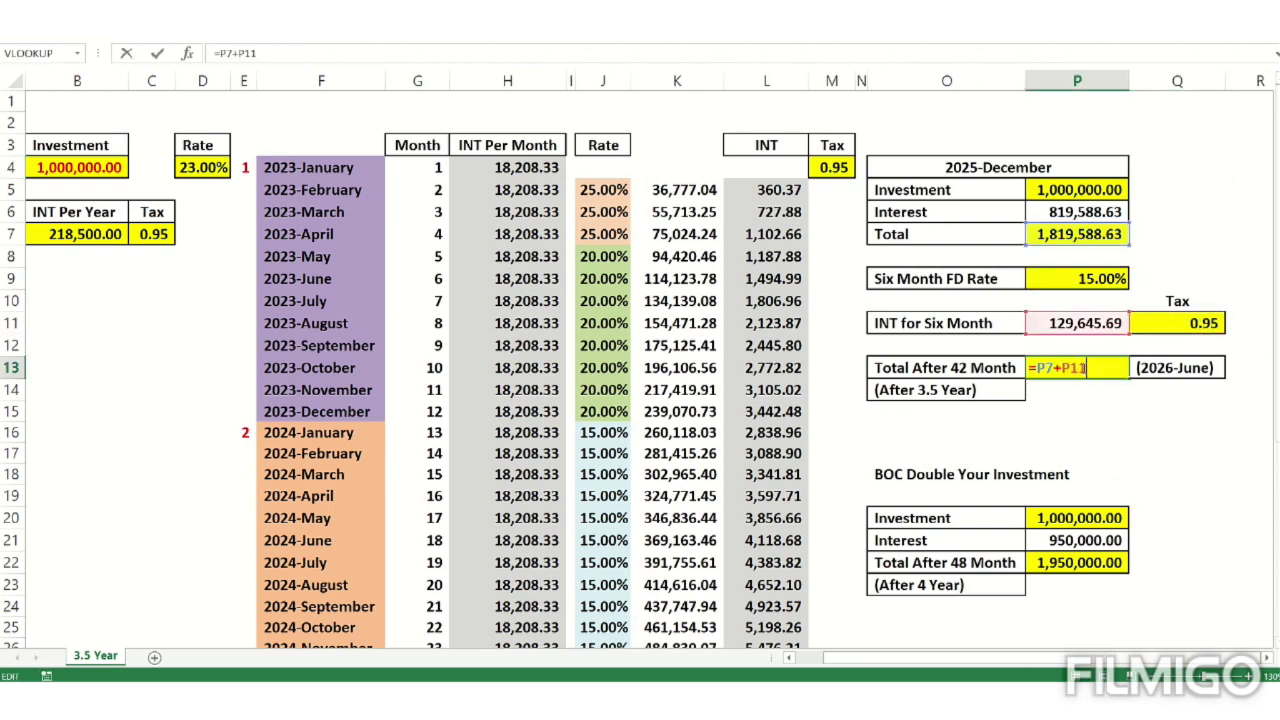
pyautogui.press('Tab')
pyautogui.click(1083, 368)
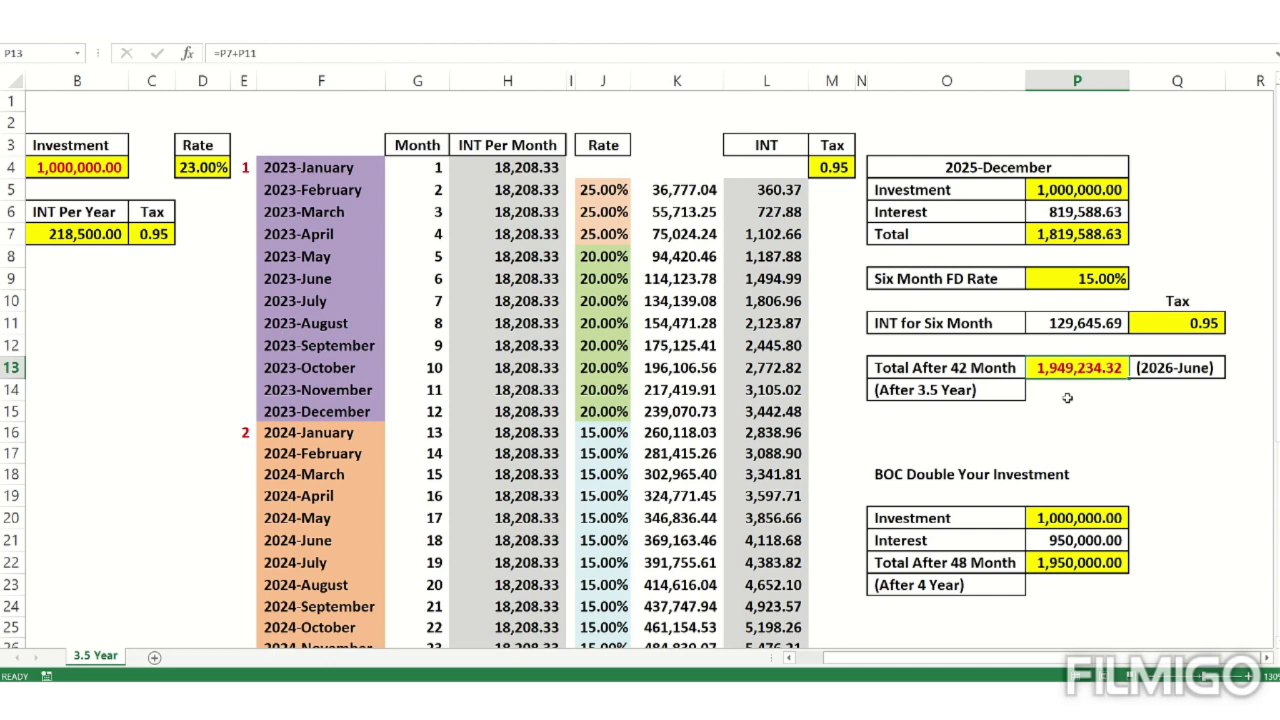
# - Highlight the BOC Double Your Investment heading in O18:P18 and check the Investment amount in P20
pyautogui.scroll(-3, 1030, 440)
pyautogui.click(1060, 434)
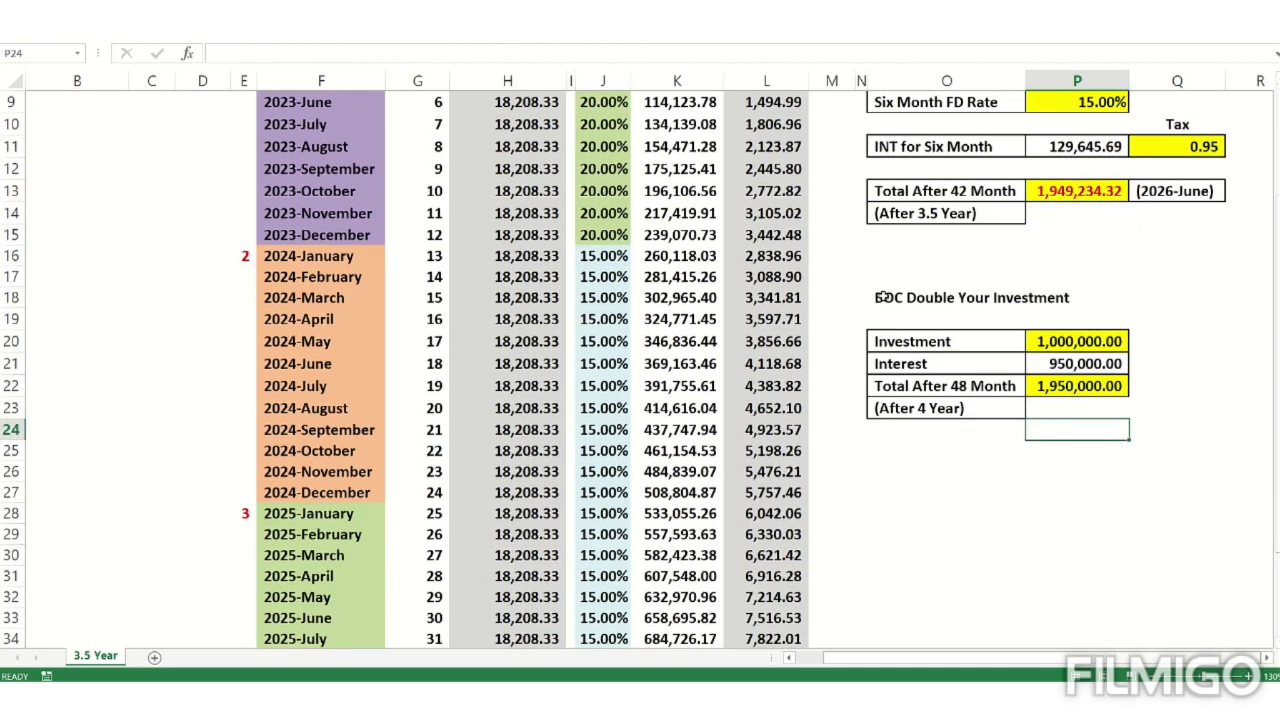
pyautogui.moveTo(882, 296); pyautogui.dragTo(1047, 296)
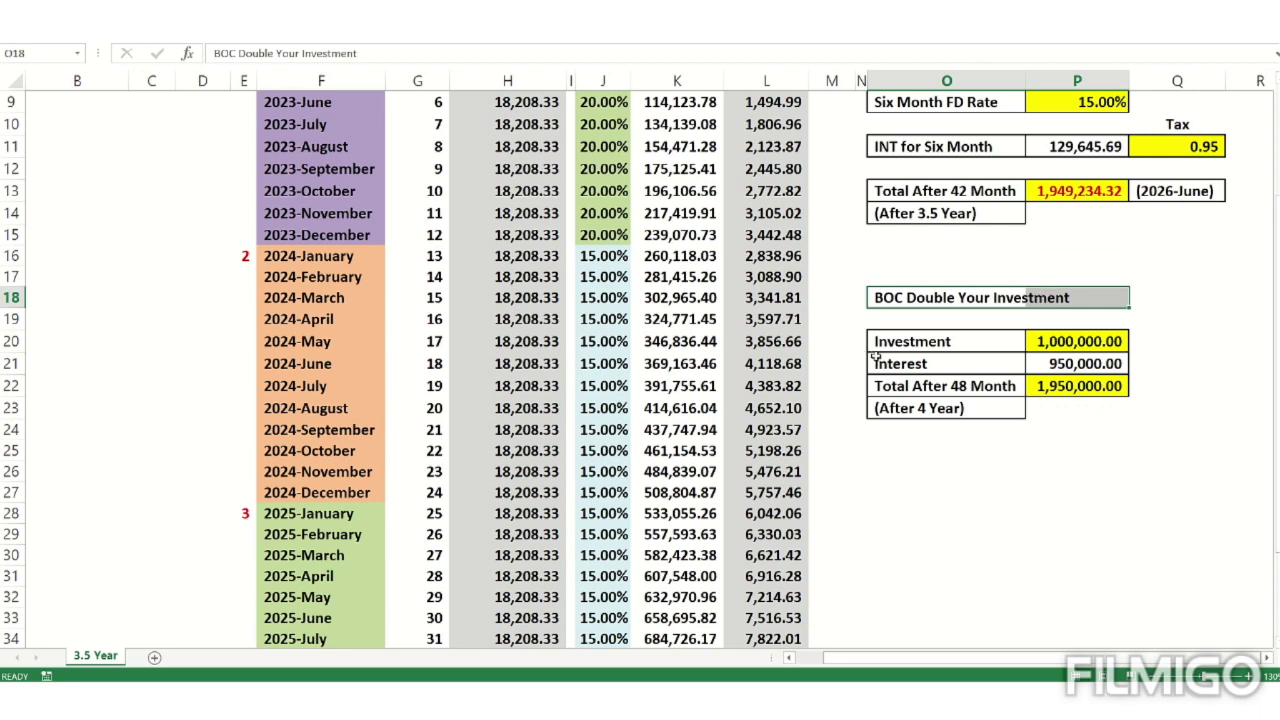
pyautogui.click(1065, 341)
pyautogui.doubleClick(1065, 341)
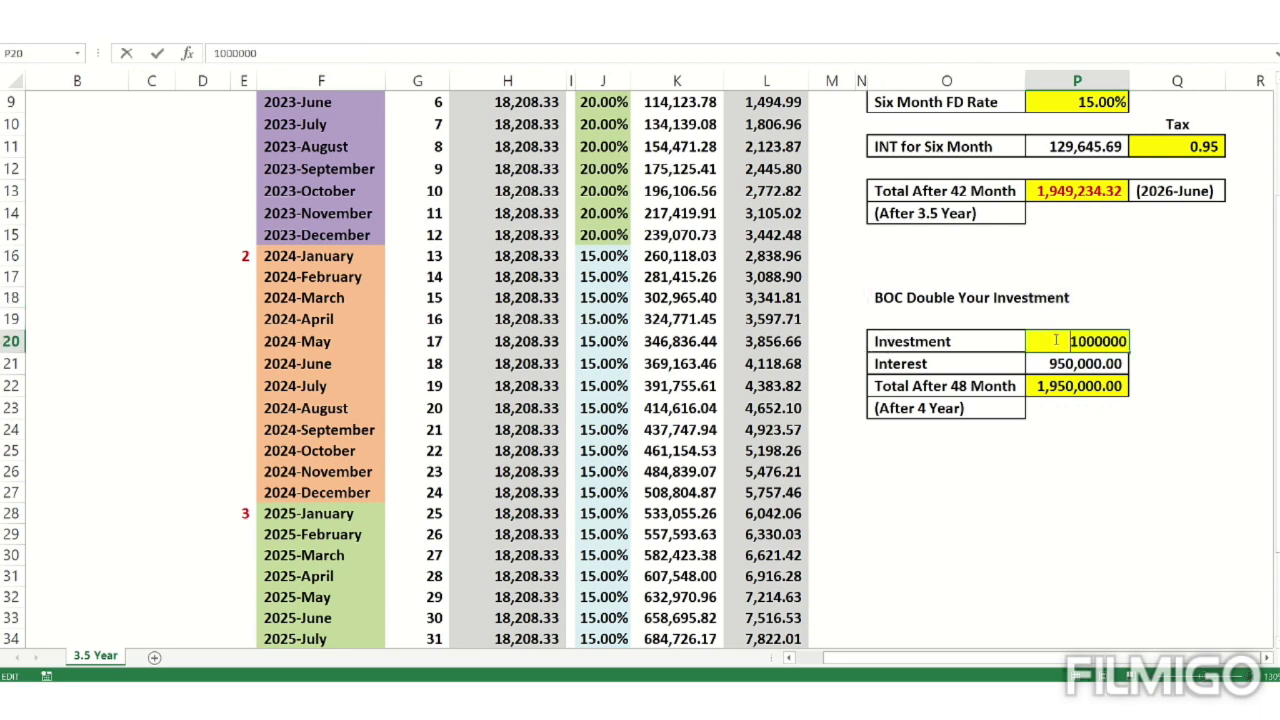
pyautogui.press('Tab')
# - Inspect the BOC plan's Interest formula in P21 and its Total After 48 Month formula in P22
pyautogui.doubleClick(1076, 363)
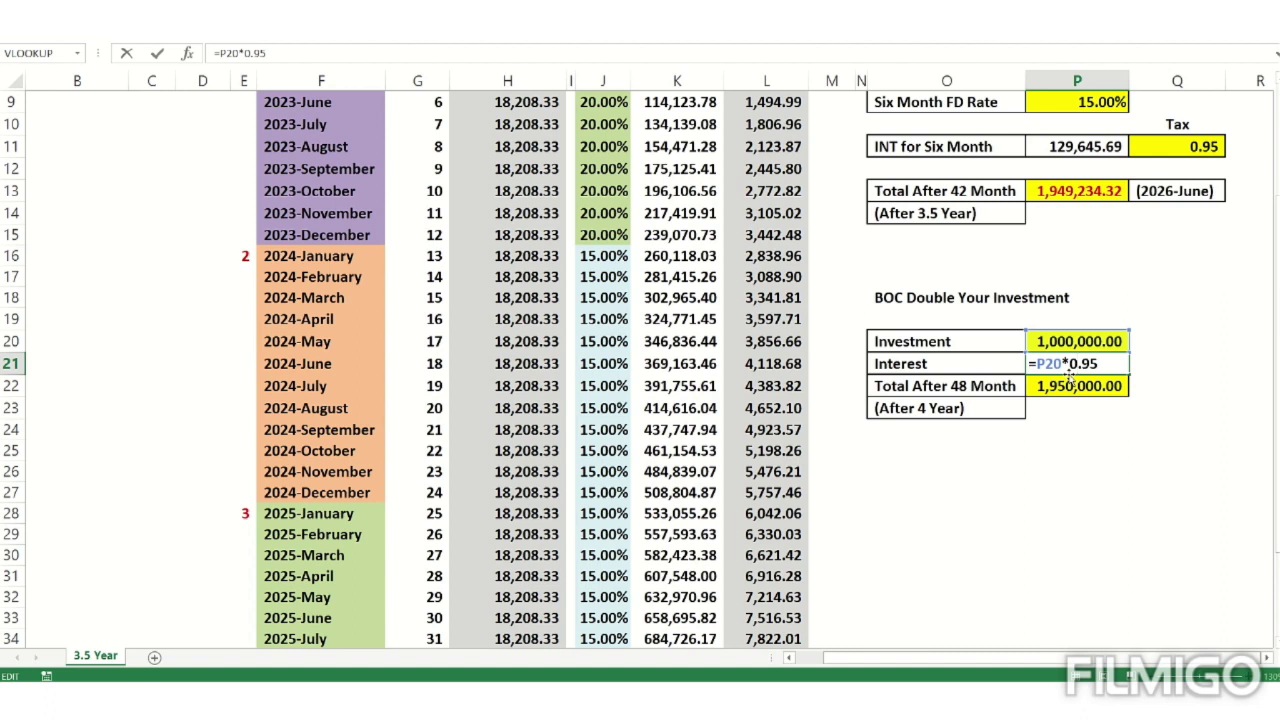
pyautogui.press('Return')
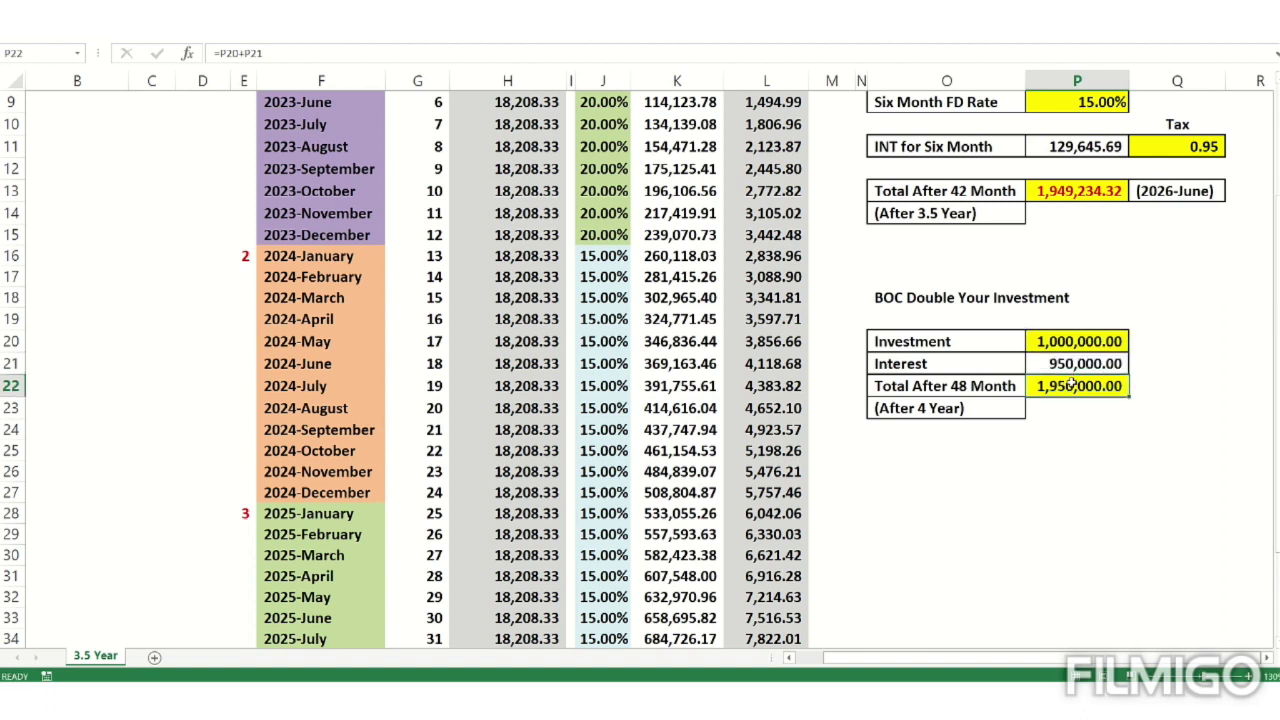
pyautogui.doubleClick(1077, 388)
pyautogui.press('Return')
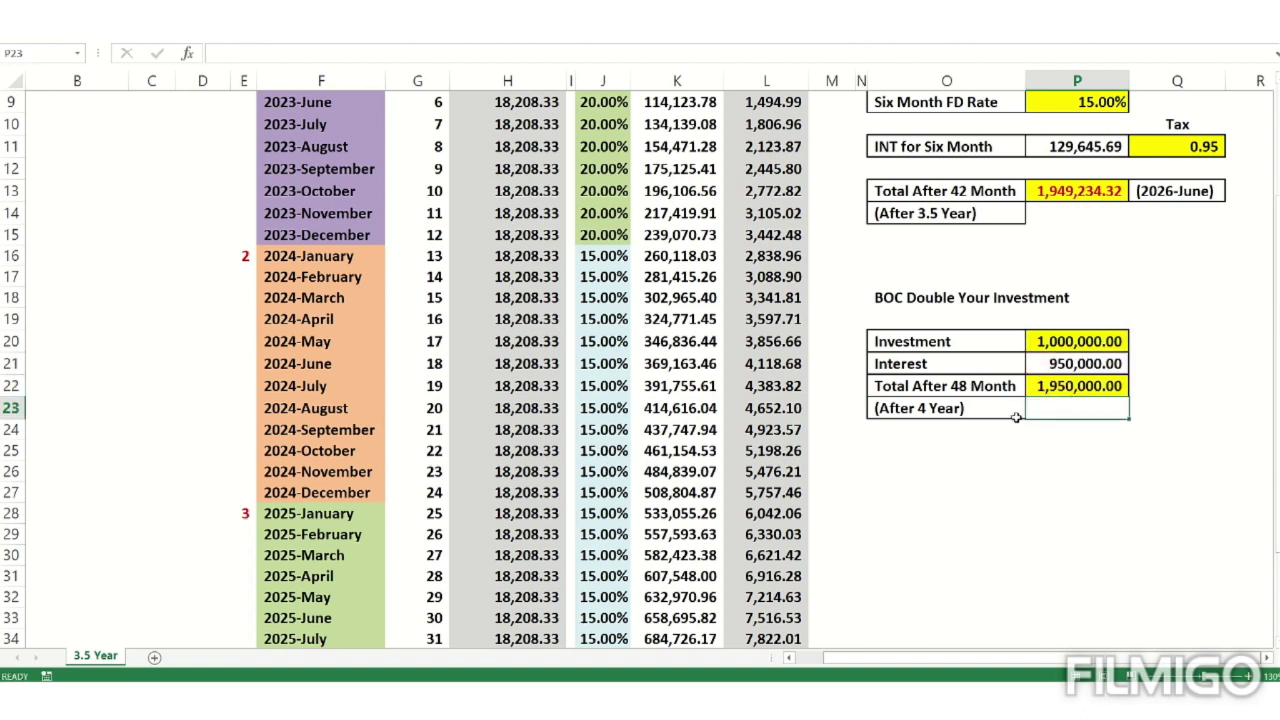
# - Compare the Total After 42 Month block in O13:P14 with the Total After 48 Month block in O22:P23 by highlighting each
pyautogui.moveTo(884, 190); pyautogui.dragTo(1076, 210)
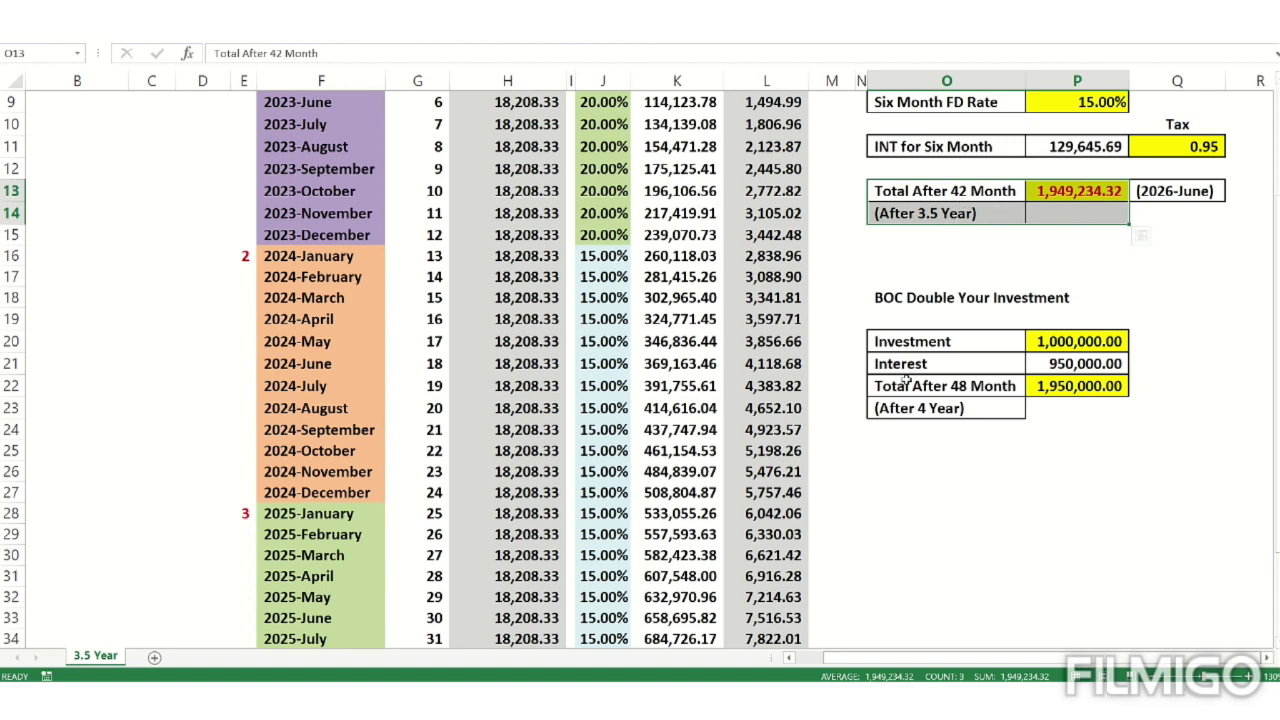
pyautogui.moveTo(900, 386); pyautogui.dragTo(1054, 406)
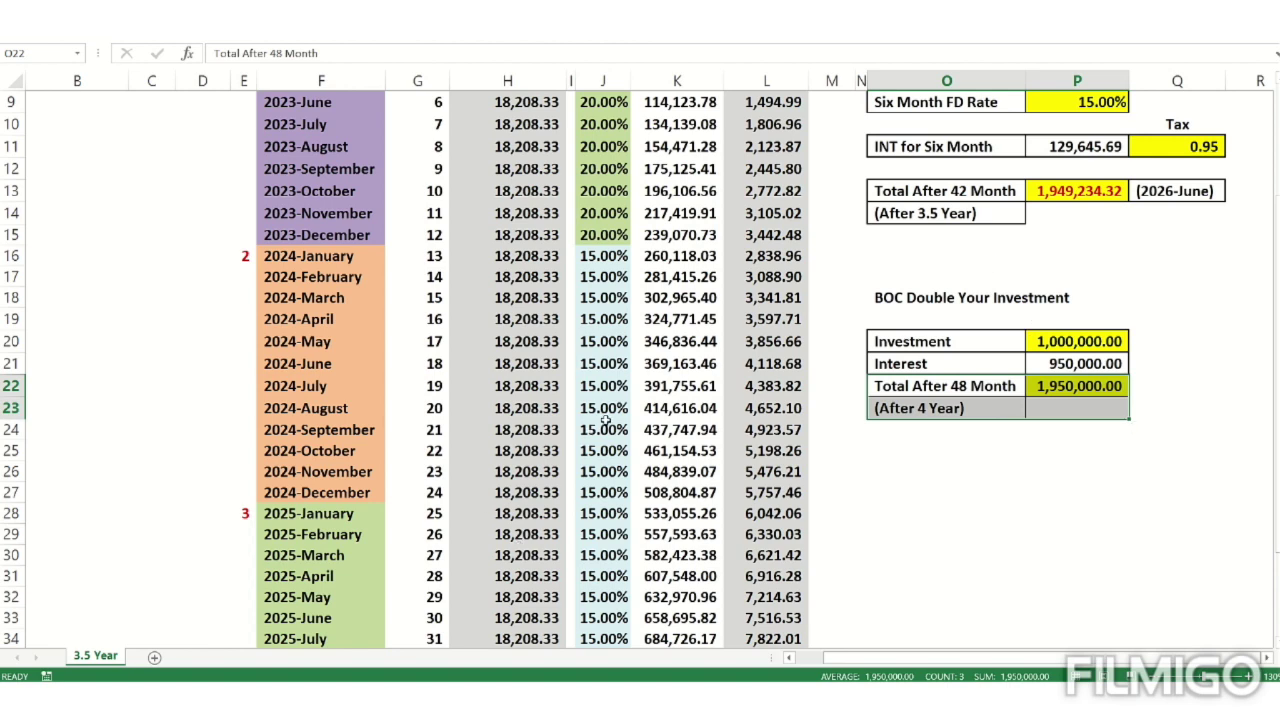
# - Highlight the first six INT Per Month values in H4:H9 and examine the running balance formulas in K9, K10, K11 and K14
pyautogui.scroll(2, 600, 422)
pyautogui.scroll(2, 598, 423)
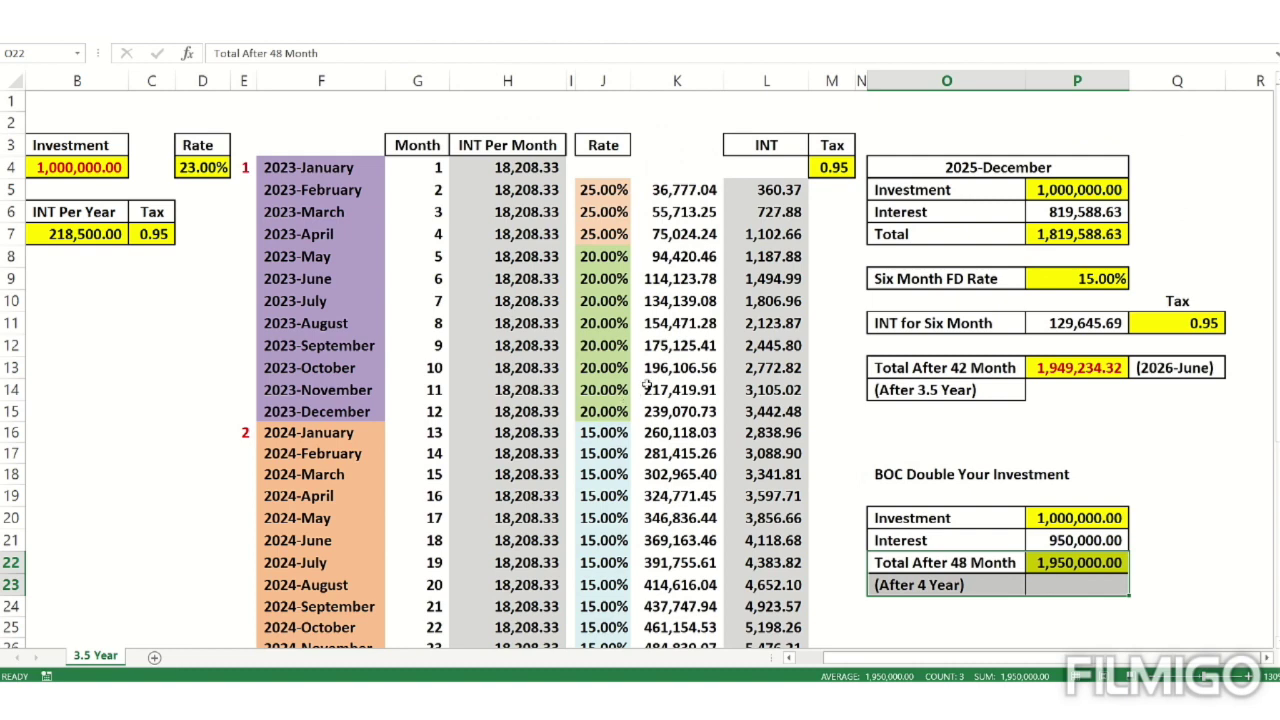
pyautogui.click(663, 285)
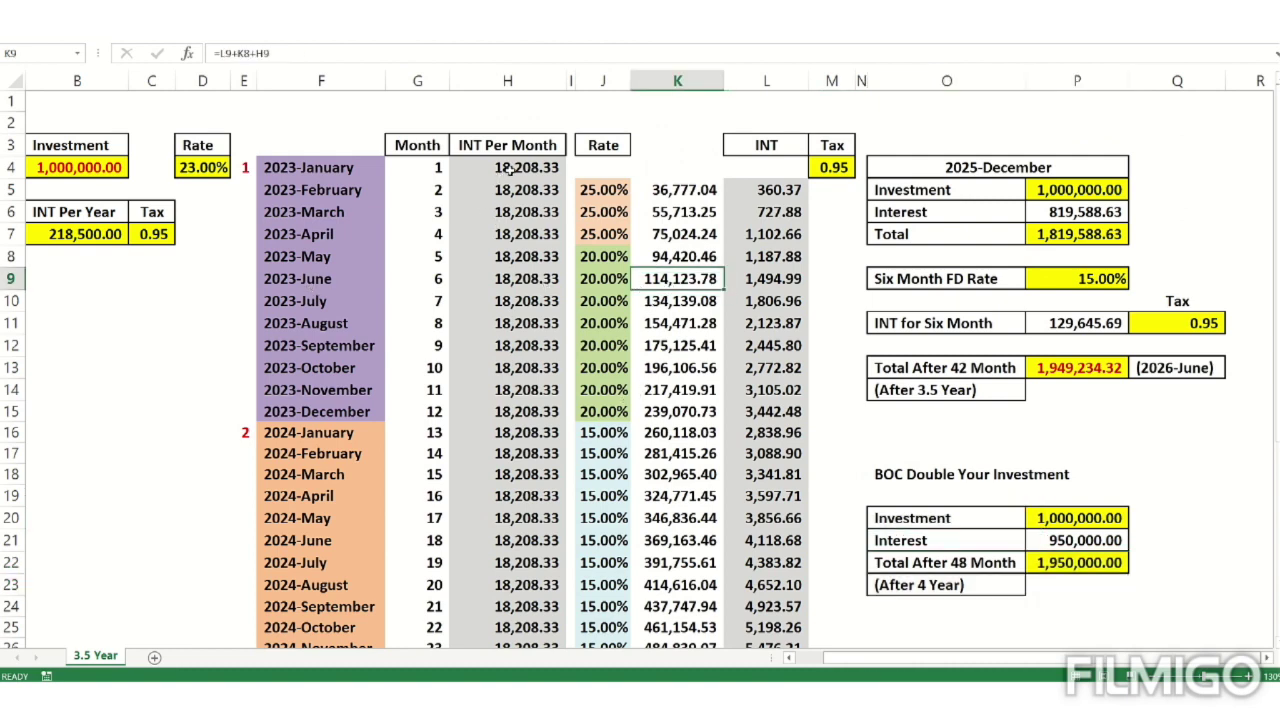
pyautogui.moveTo(510, 168); pyautogui.dragTo(512, 280)
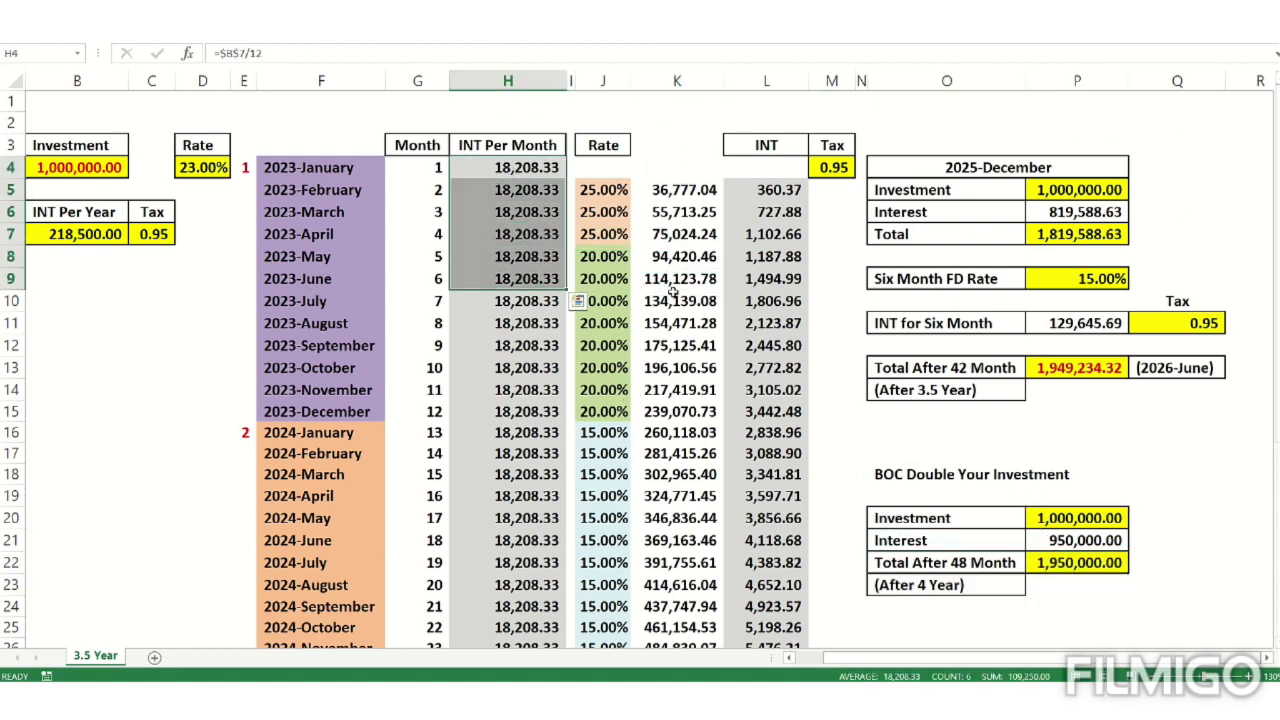
pyautogui.click(670, 300)
pyautogui.click(669, 323)
pyautogui.click(676, 389)
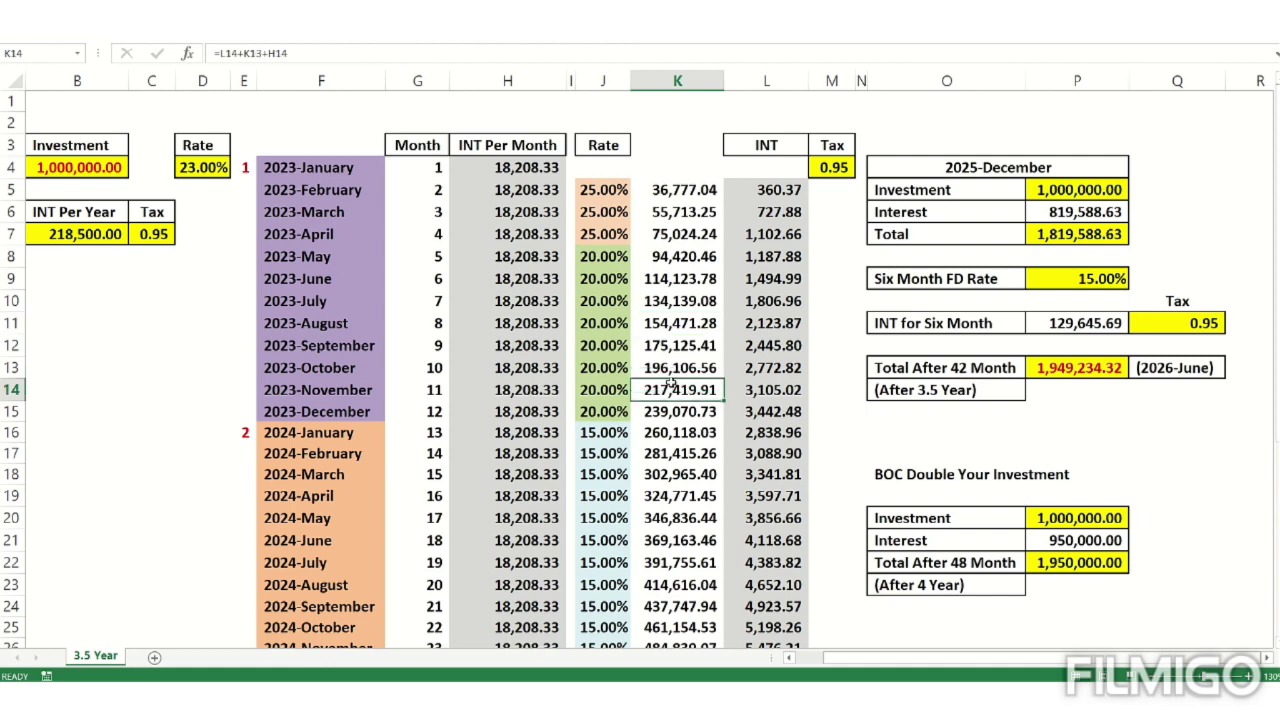
pyautogui.click(667, 323)
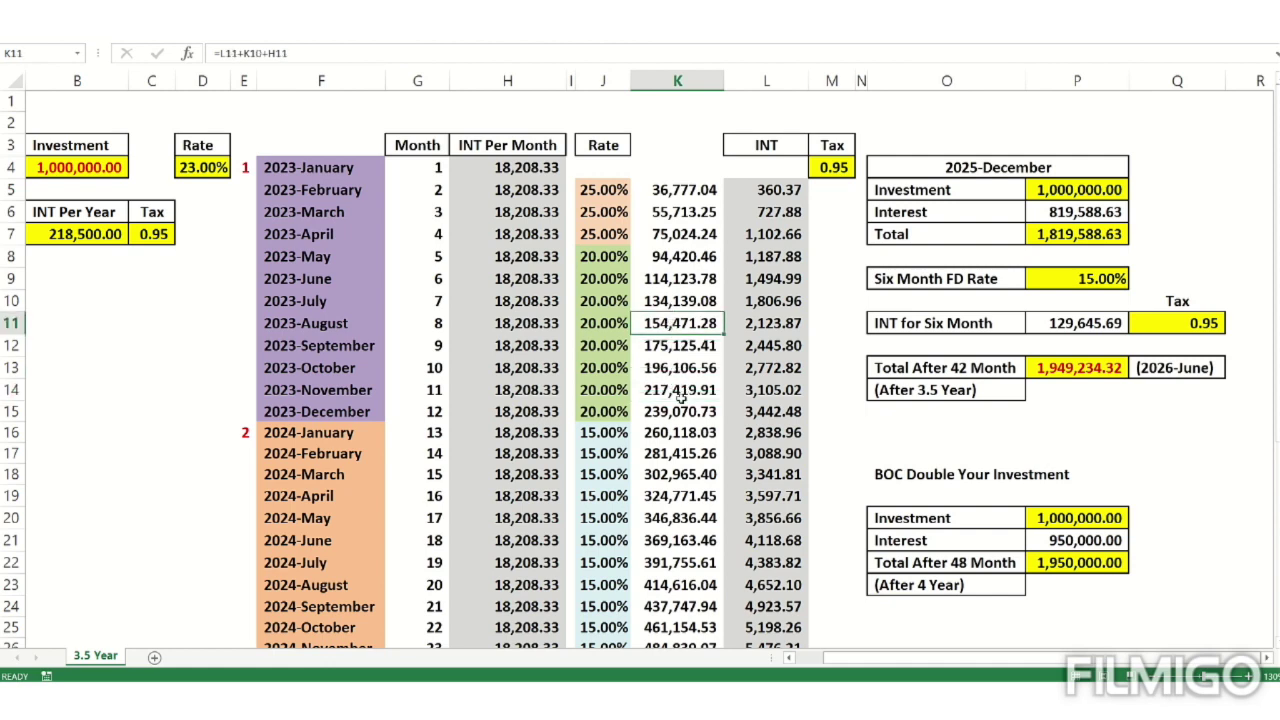
pyautogui.click(678, 392)
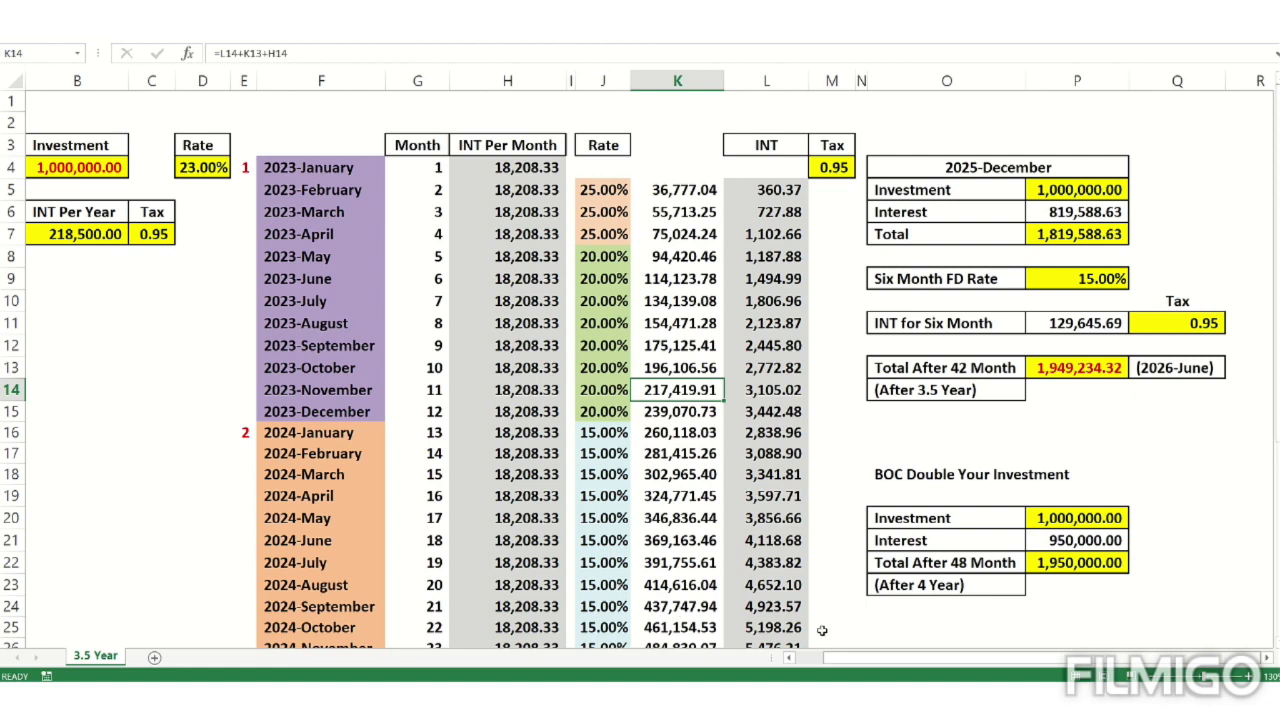
# - Check the 2023-June INT Per Month formula in H9 and select the entire 3.5 Year worksheet
pyautogui.moveTo(832, 657); pyautogui.dragTo(782, 647)
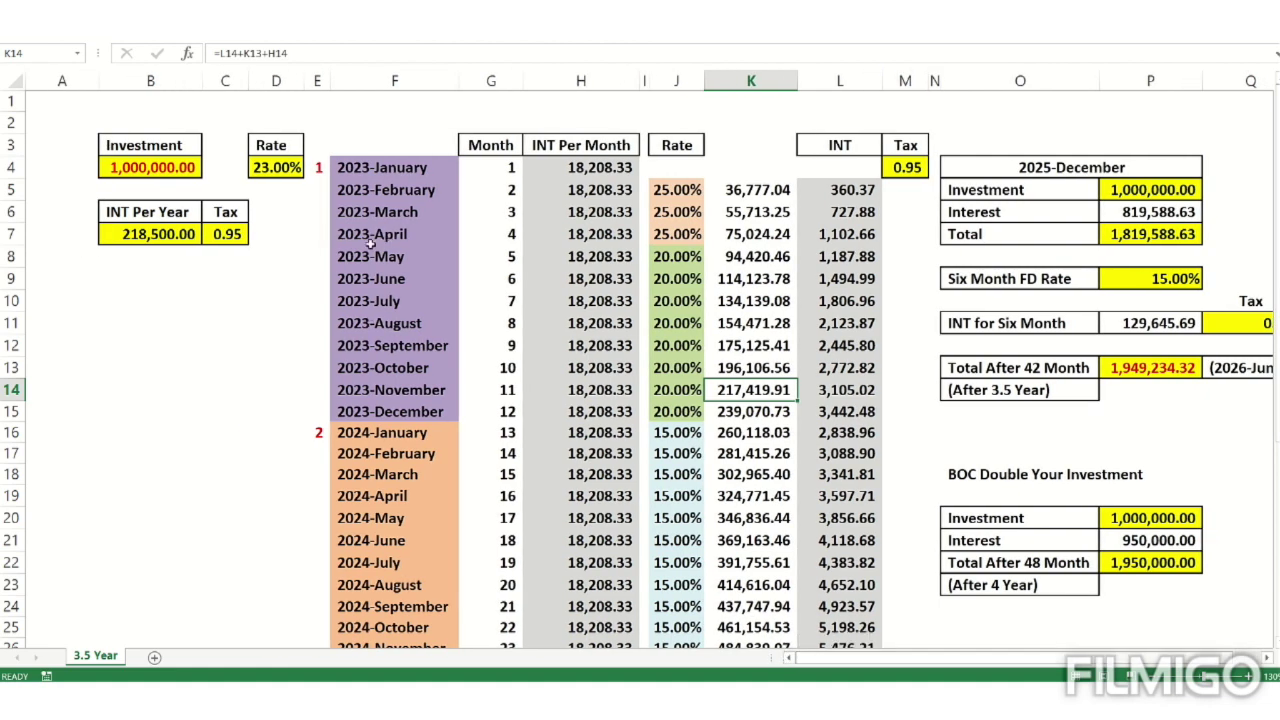
pyautogui.click(622, 288)
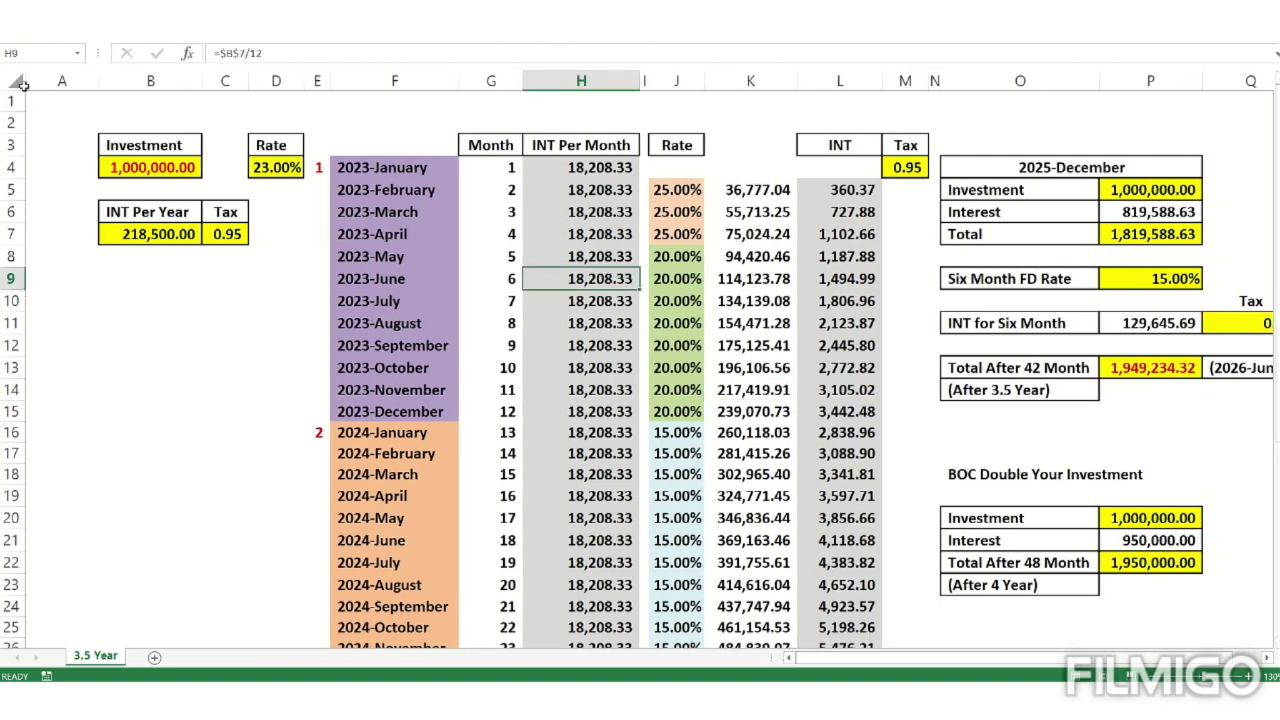
pyautogui.hotkey('ctrl', 'a')
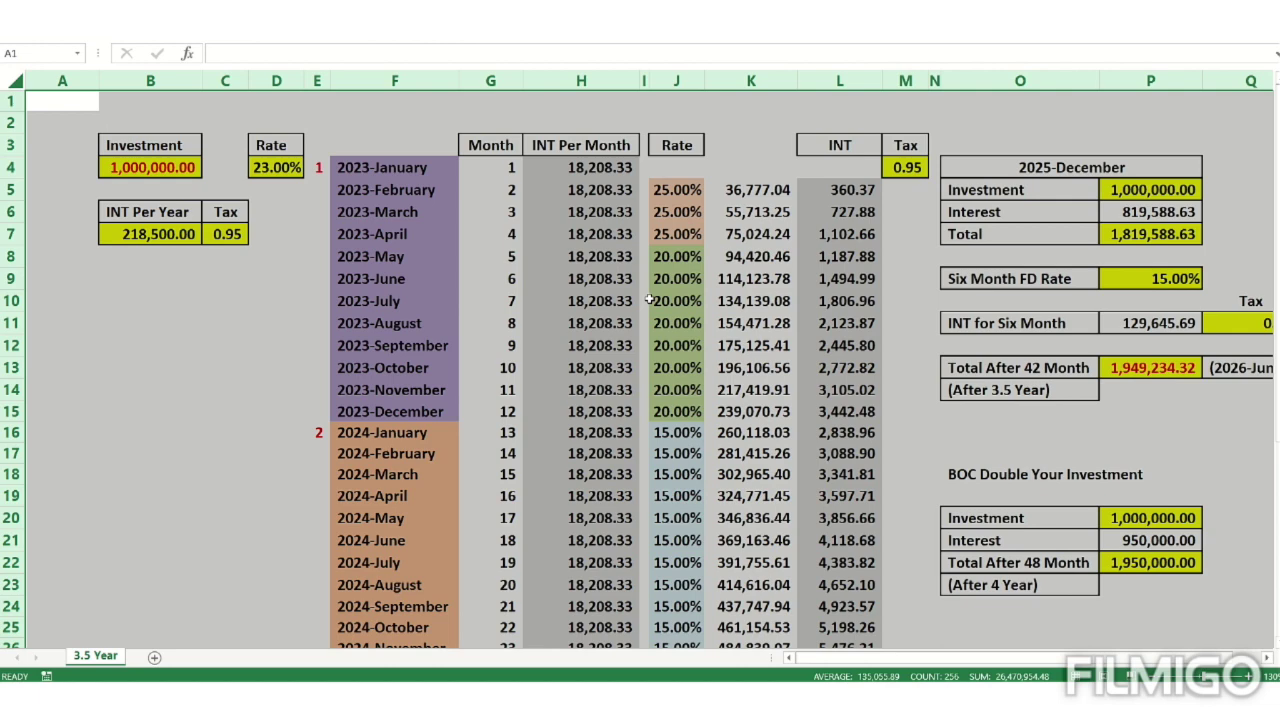
pyautogui.click(1268, 660)
pyautogui.hscroll(-1, 1235, 664)
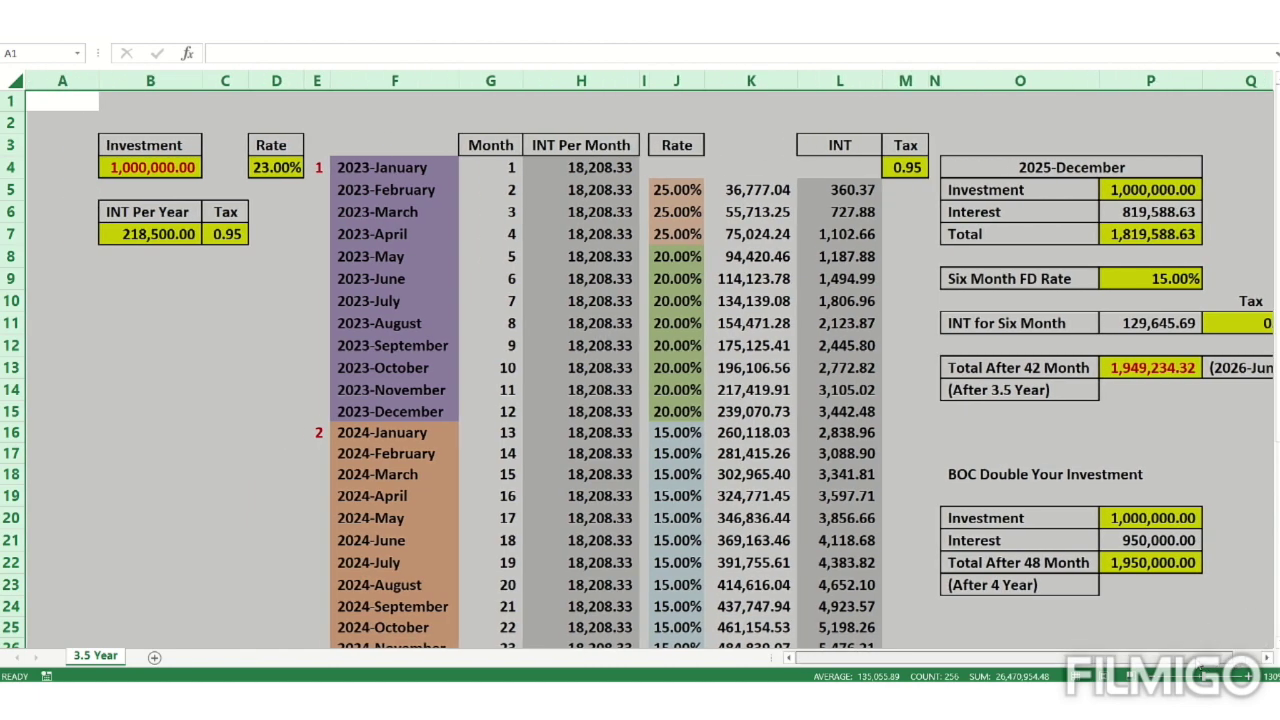